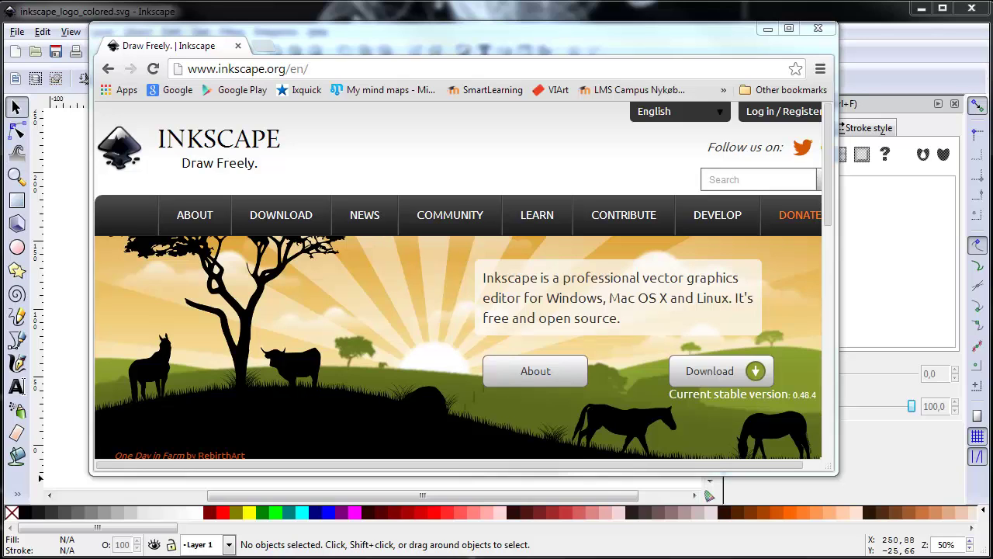
Open the Windows installer download page on the Inkscape website and view the stable version's download options.
{"action": "mouse_move", "coordinate": [275, 224]}
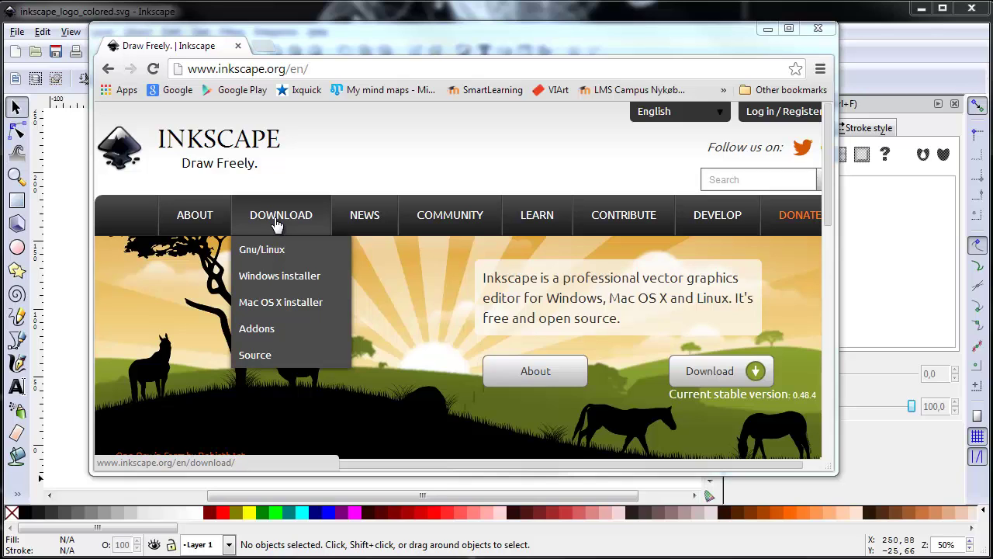
{"action": "left_click", "coordinate": [279, 277]}
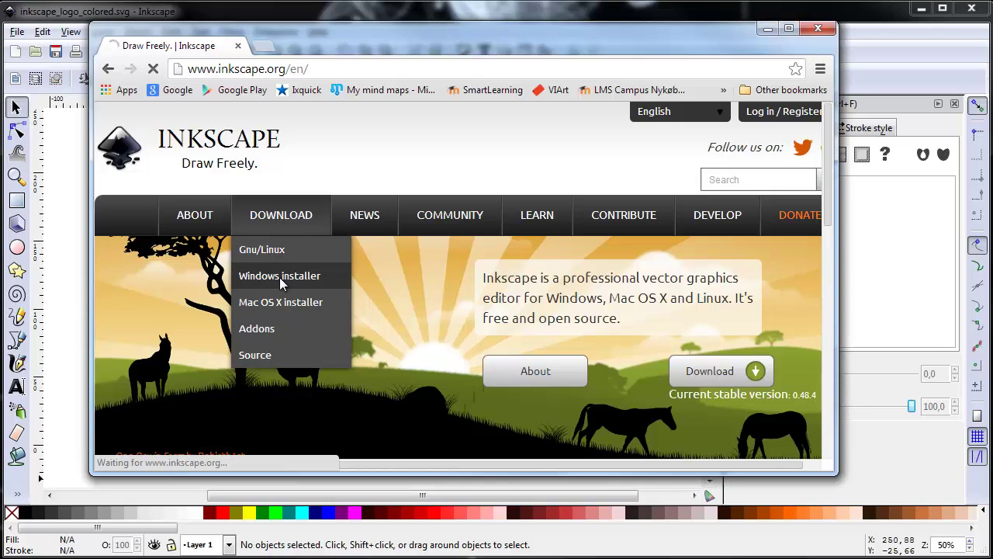
{"action": "scroll", "coordinate": [280, 285], "scroll_direction": "down", "scroll_amount": 1}
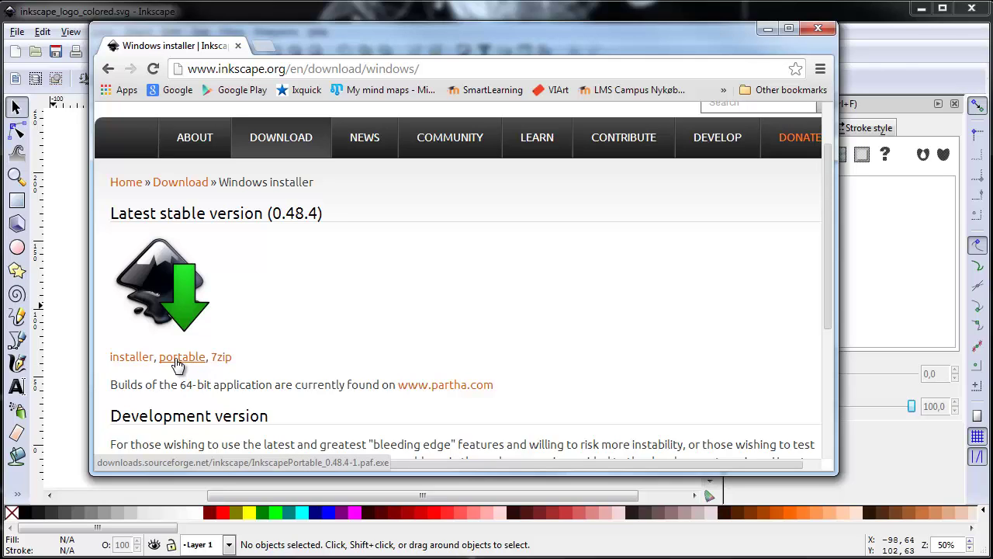
{"action": "left_click", "coordinate": [426, 67]}
{"action": "type", "text": "w"}
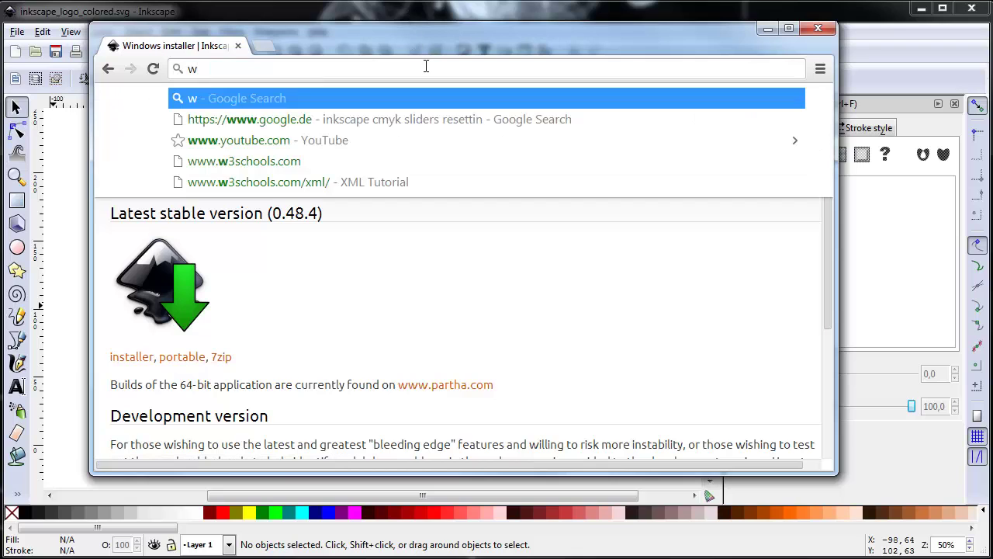
{"action": "type", "text": "ww.partha"}
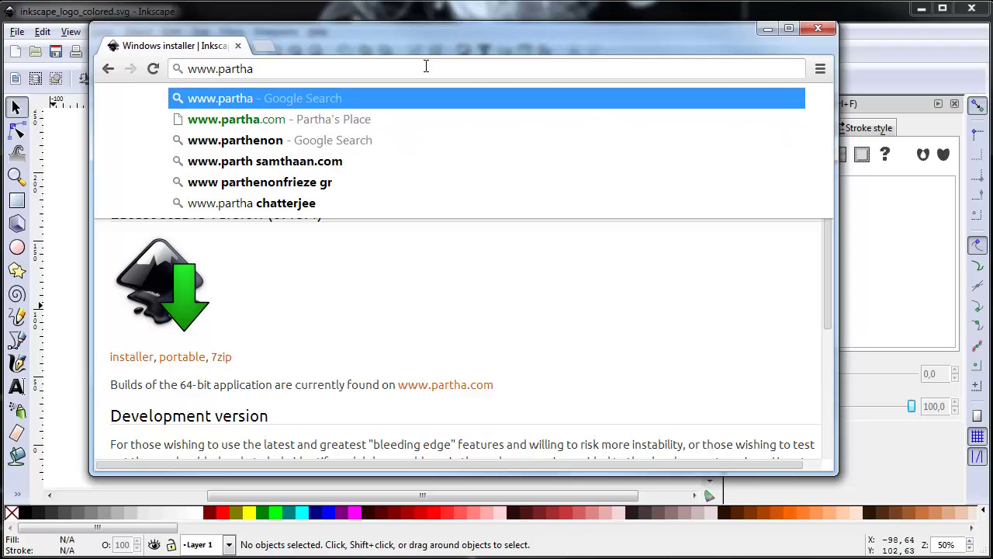
{"action": "type", "text": ".co"}
{"action": "key", "text": "Return"}
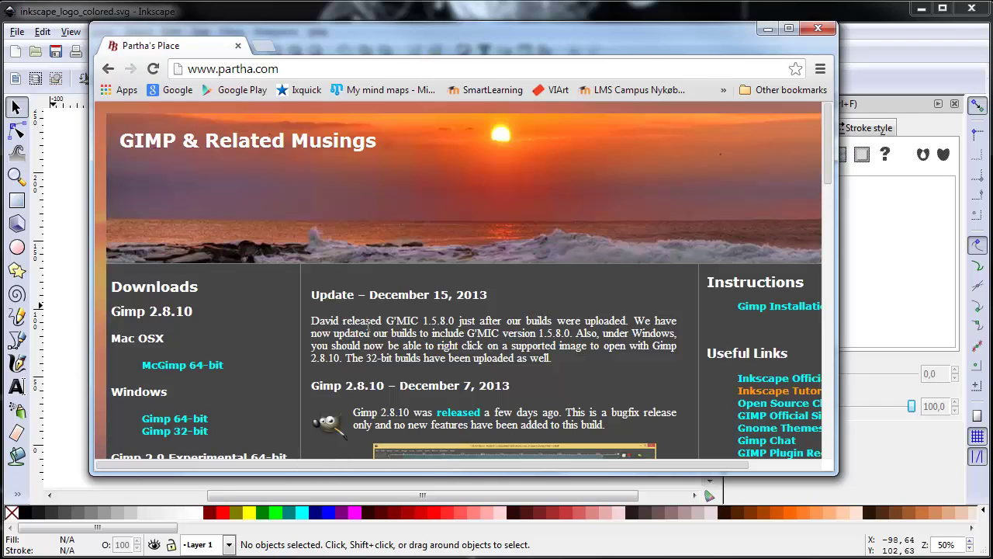
{"action": "scroll", "coordinate": [367, 328], "scroll_direction": "down", "scroll_amount": 2}
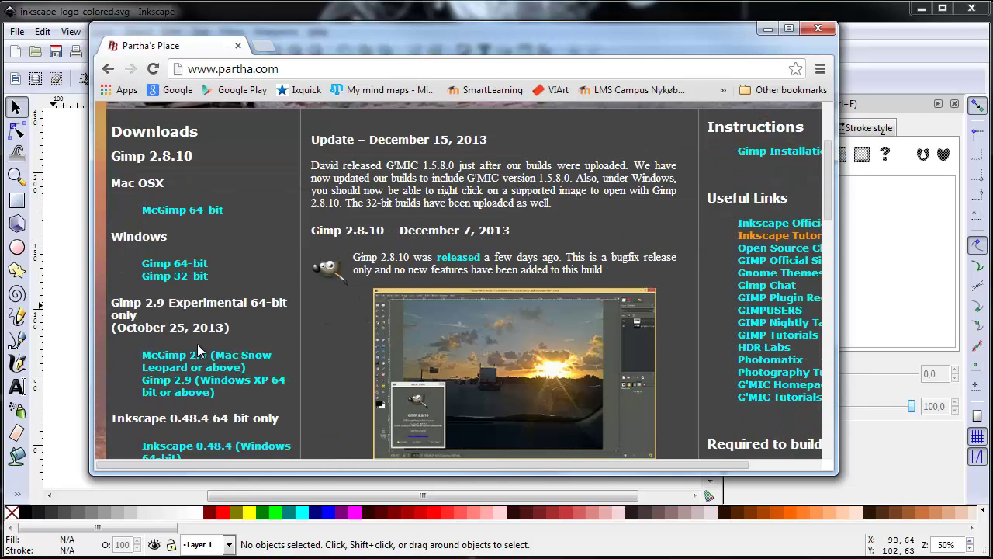
{"action": "scroll", "coordinate": [199, 350], "scroll_direction": "down", "scroll_amount": 1}
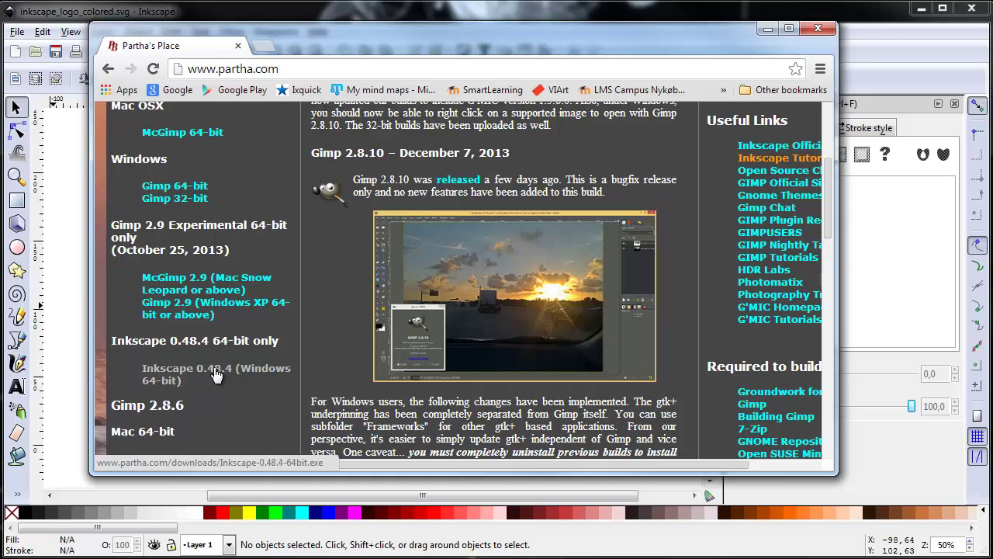
Switch to Inkscape and create a new blank document.
{"action": "key", "text": "alt+Tab"}
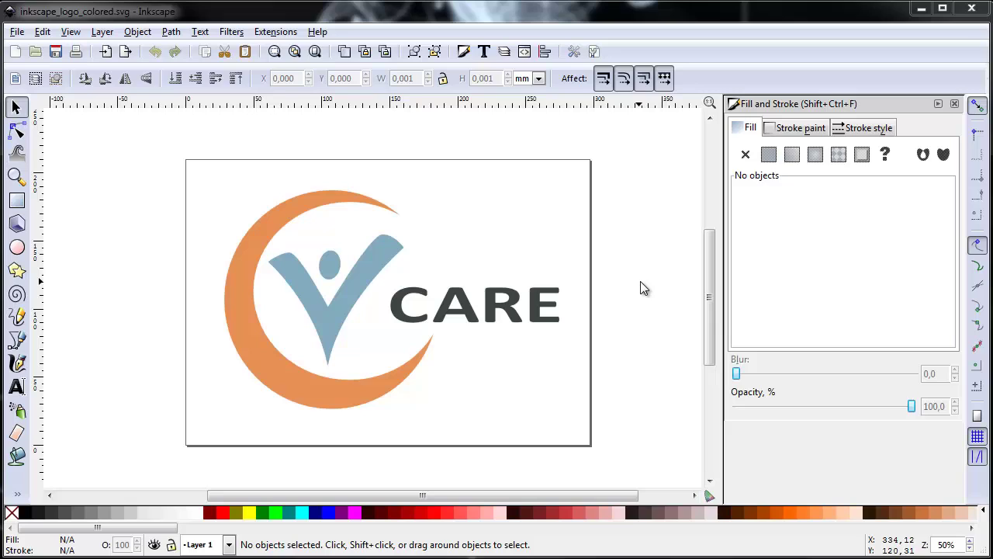
{"action": "key", "text": "ctrl+n"}
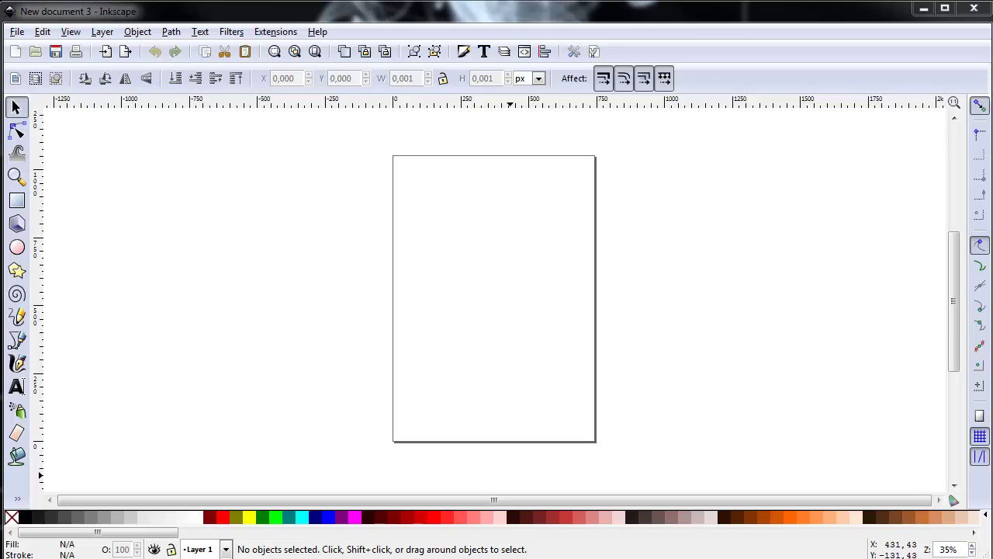
Review the window geometry saving options in the Windows section of the Inkscape Preferences.
{"action": "key", "text": "alt+f"}
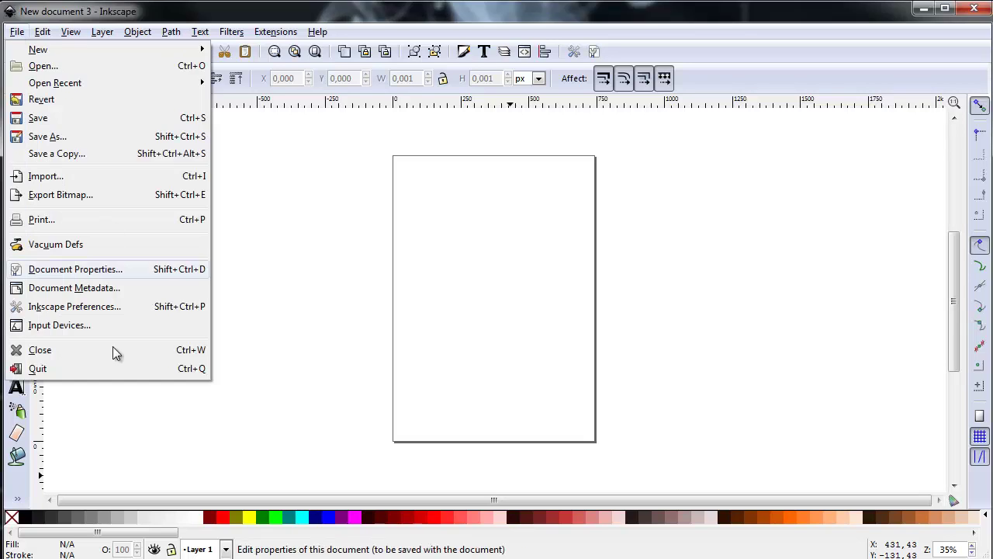
{"action": "left_click", "coordinate": [100, 305]}
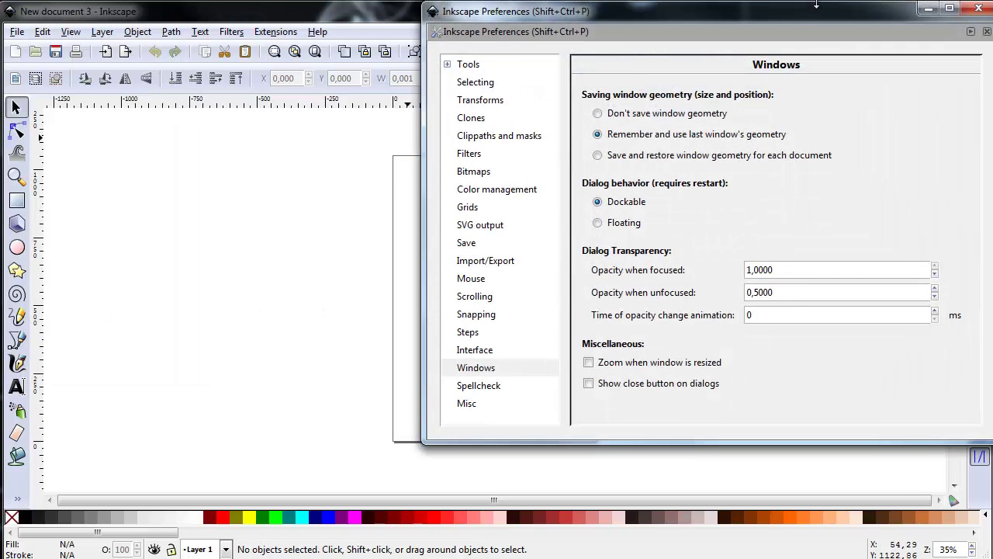
{"action": "left_click_drag", "start_coordinate": [783, 16], "coordinate": [585, 42]}
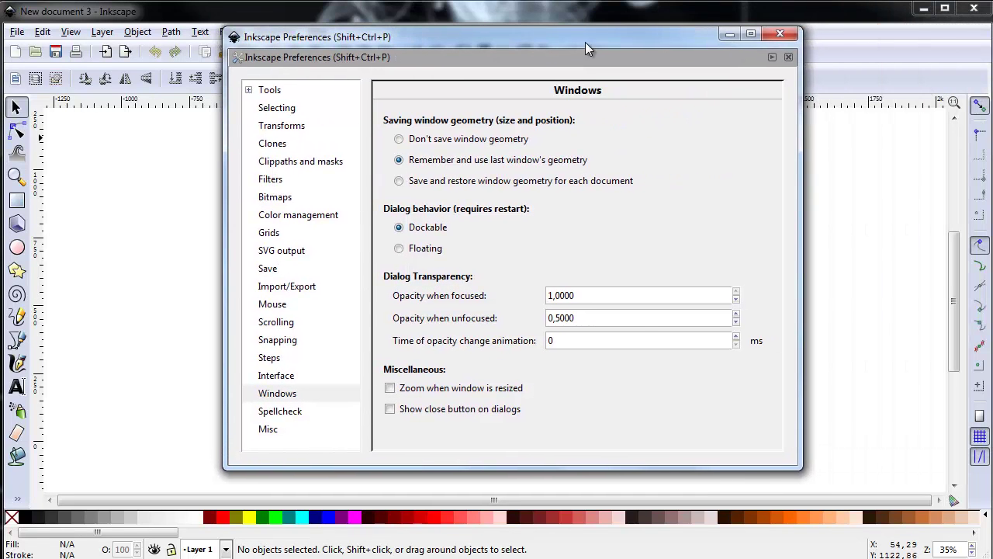
{"action": "left_click", "coordinate": [291, 397]}
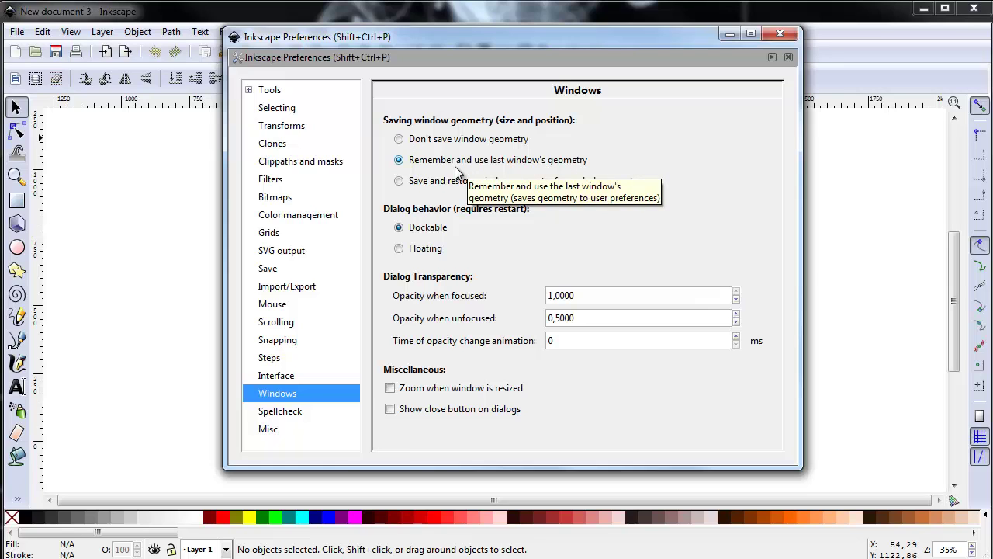
{"action": "left_click", "coordinate": [782, 35]}
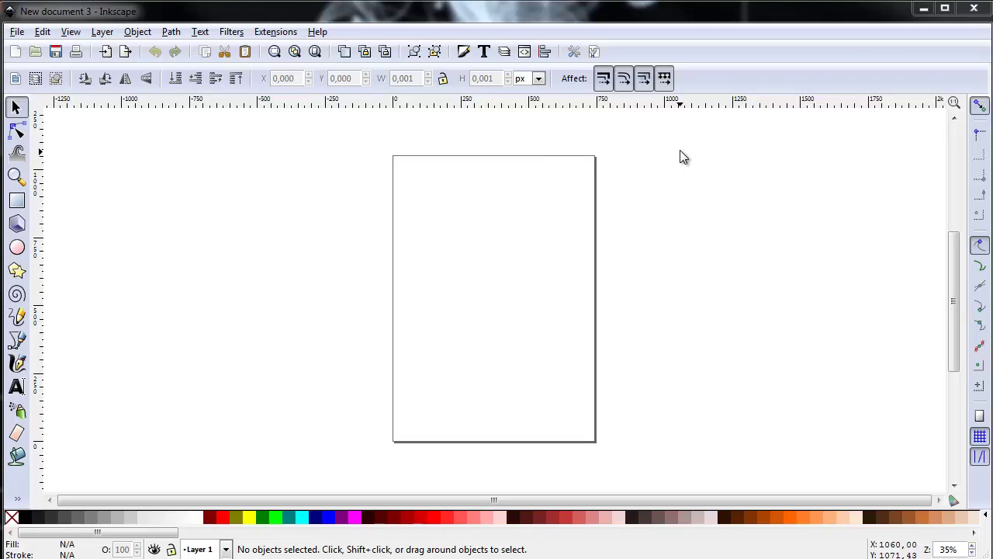
Set the document's page size to A4 landscape and its default units to mm.
{"action": "left_click", "coordinate": [17, 32]}
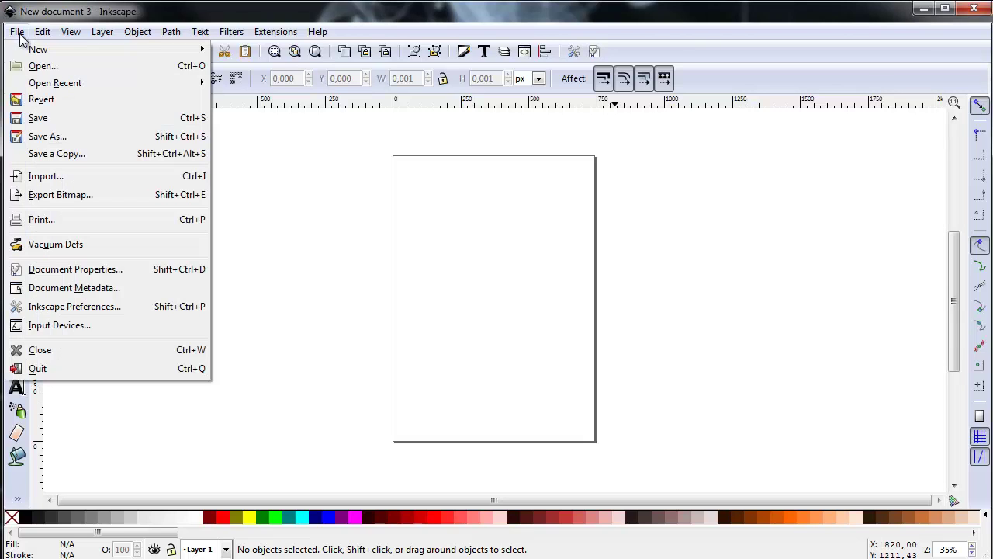
{"action": "left_click", "coordinate": [83, 272]}
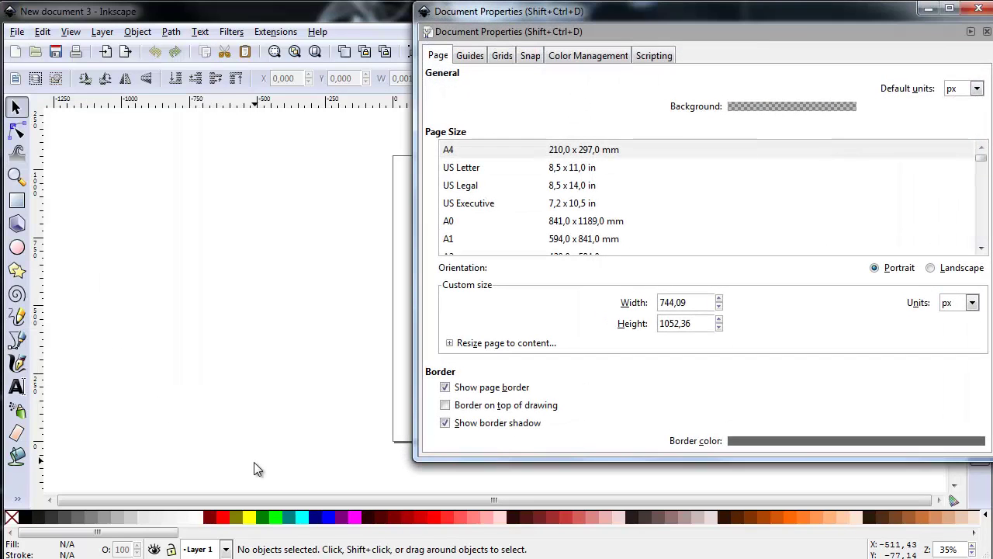
{"action": "left_click_drag", "start_coordinate": [763, 17], "coordinate": [503, 35]}
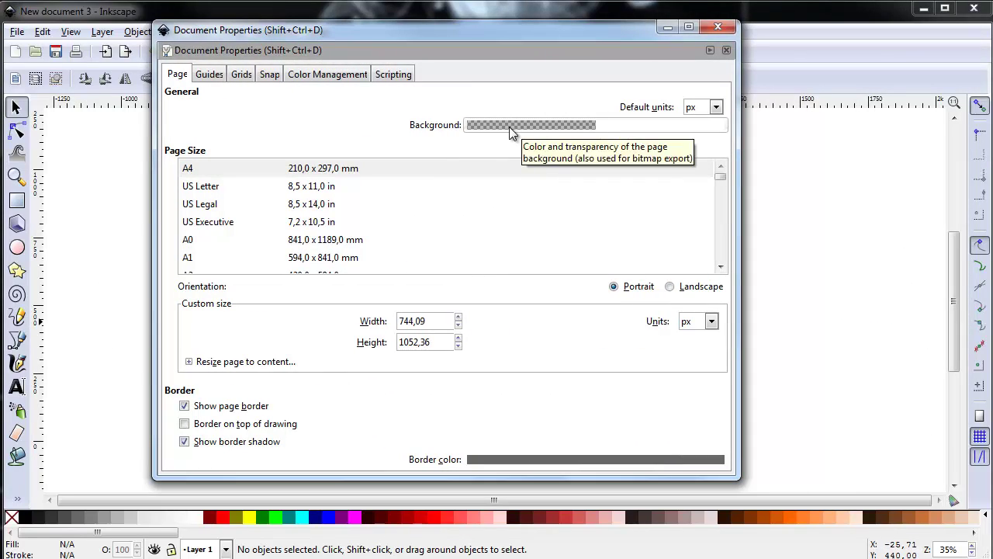
{"action": "left_click", "coordinate": [235, 168]}
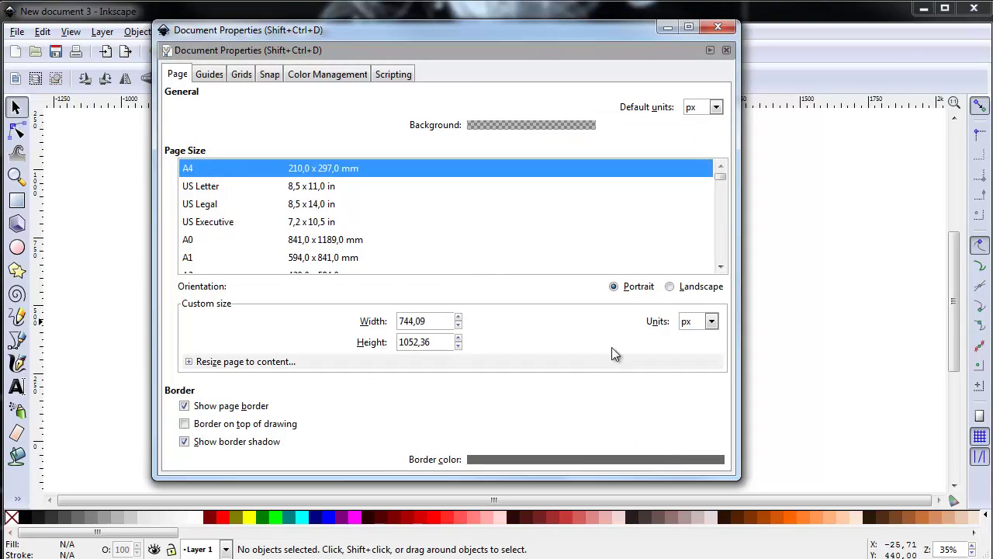
{"action": "left_click", "coordinate": [672, 289]}
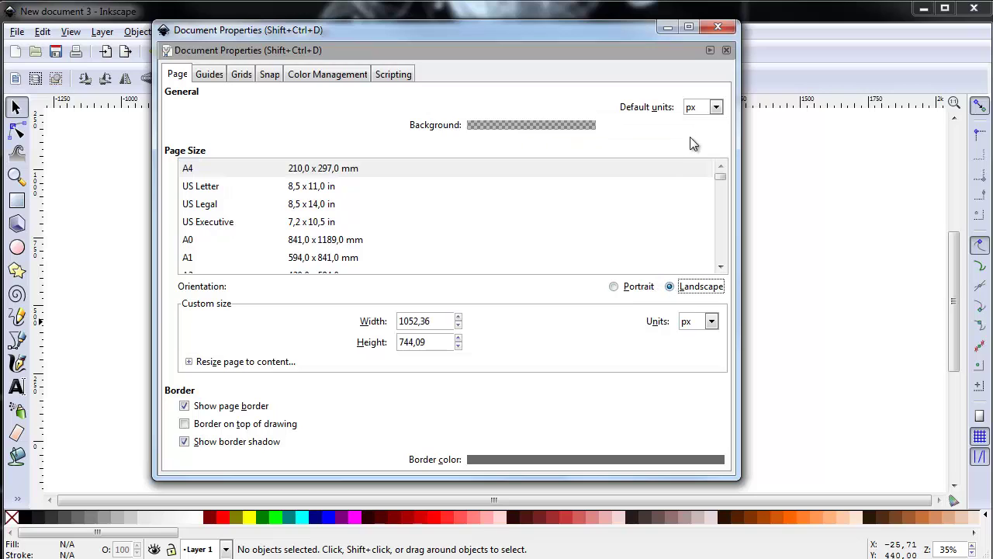
{"action": "left_click", "coordinate": [715, 109]}
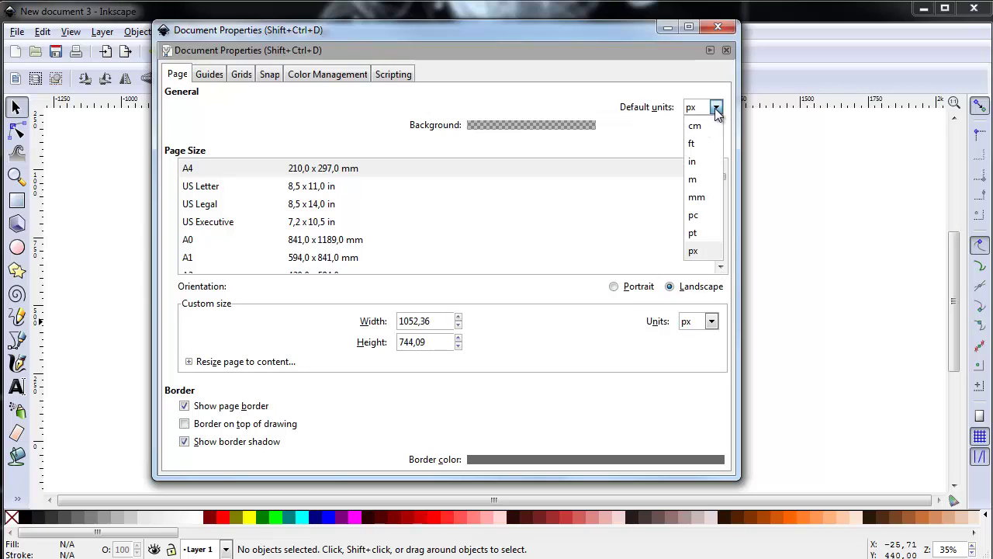
{"action": "left_click", "coordinate": [703, 198]}
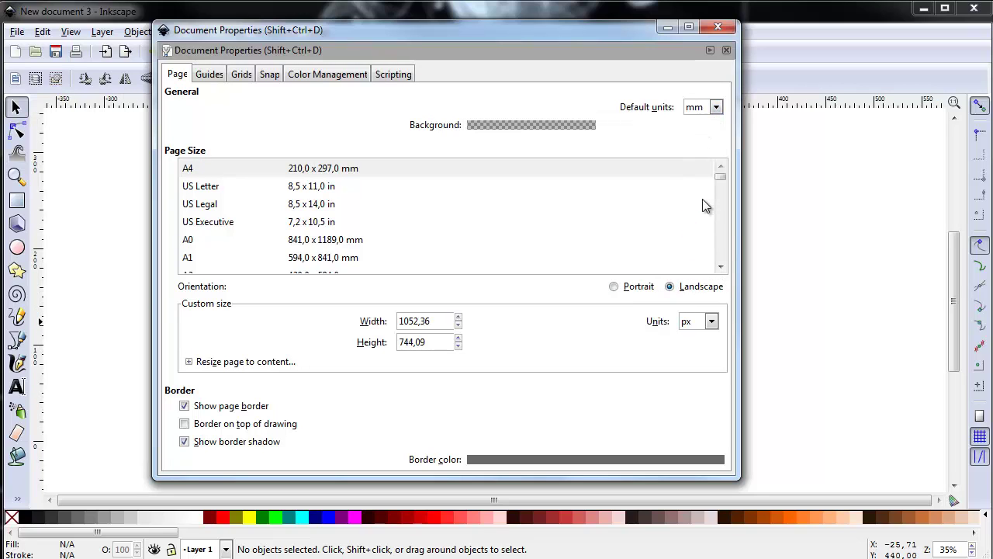
{"action": "left_click", "coordinate": [716, 28]}
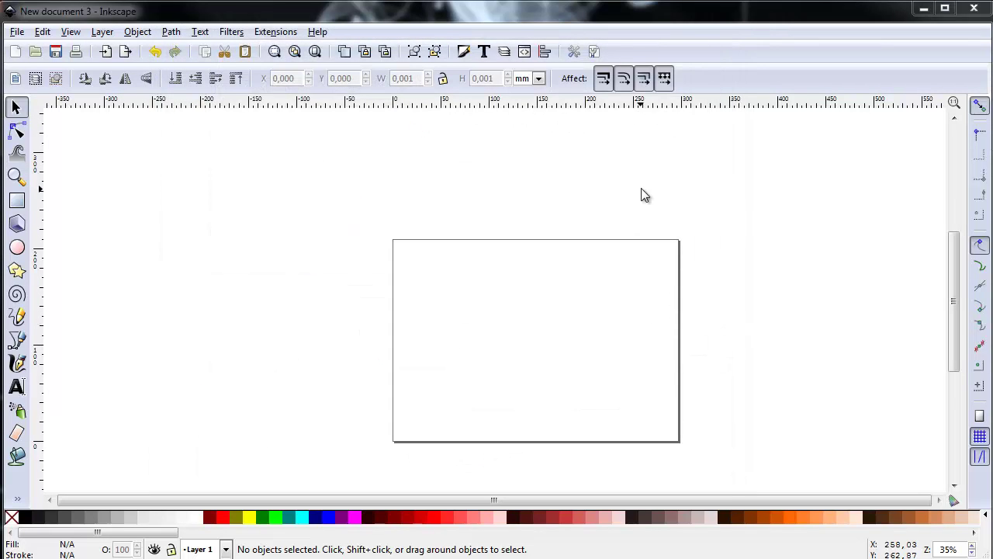
Display the grid on the canvas and open the Fill and Stroke dialog.
{"action": "left_click", "coordinate": [74, 34]}
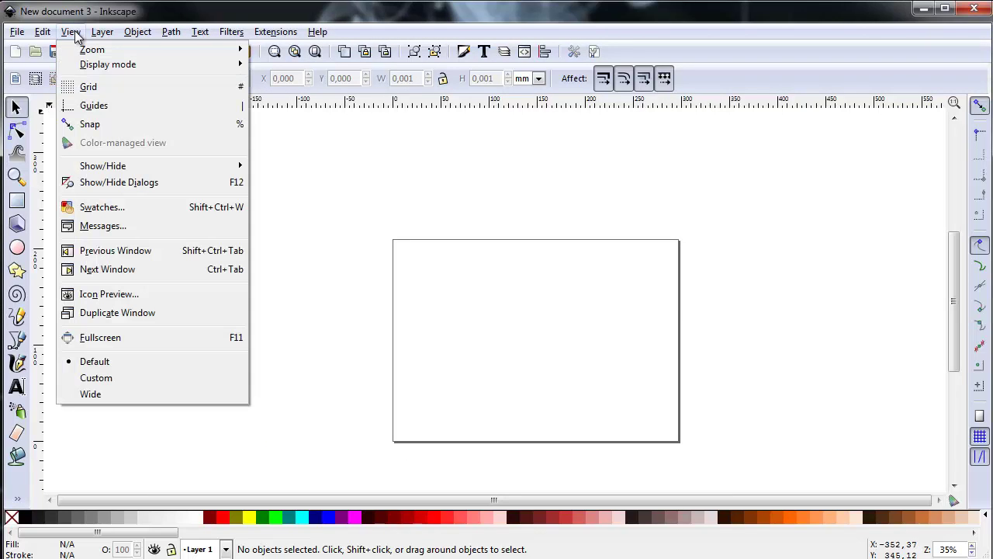
{"action": "left_click", "coordinate": [87, 87]}
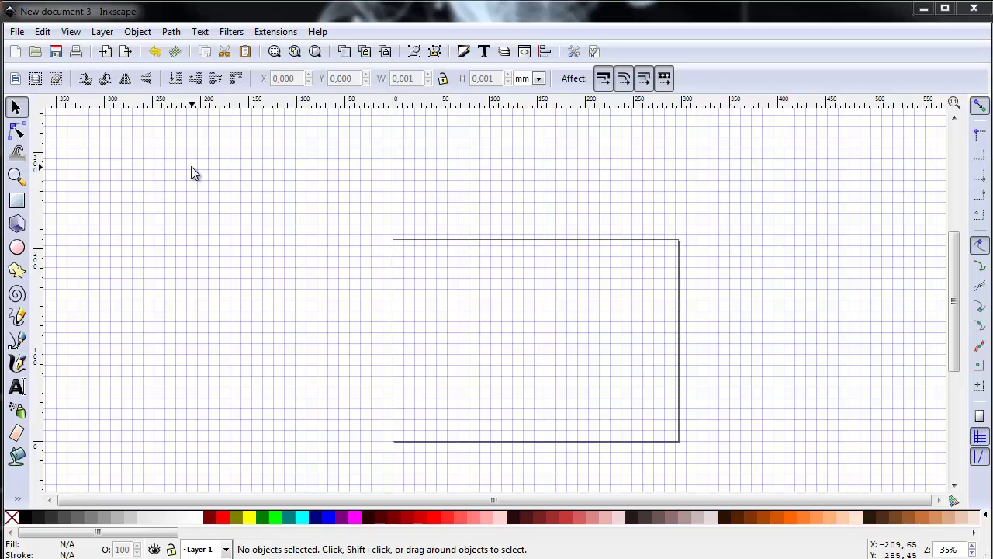
{"action": "left_click", "coordinate": [135, 32]}
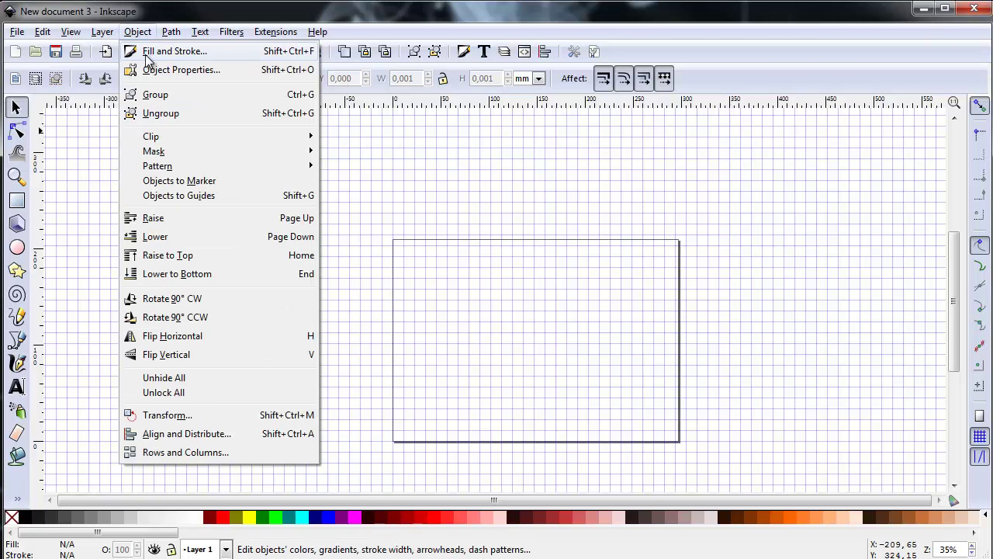
{"action": "left_click", "coordinate": [145, 55]}
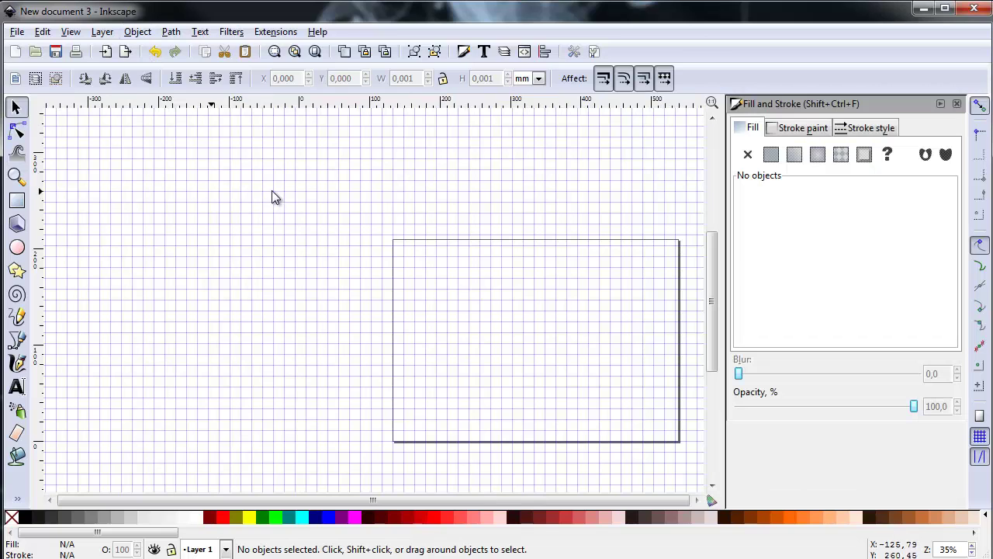
Add the text "CARE" a little left of the page's centre.
{"action": "left_click", "coordinate": [16, 177]}
{"action": "left_click_drag", "start_coordinate": [377, 231], "coordinate": [694, 464]}
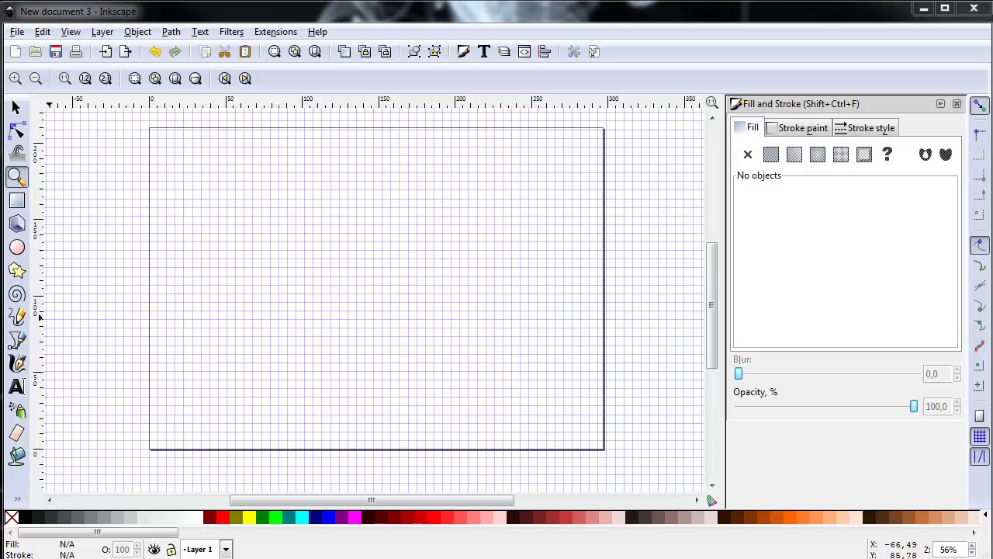
{"action": "left_click", "coordinate": [17, 385]}
{"action": "left_click", "coordinate": [283, 266]}
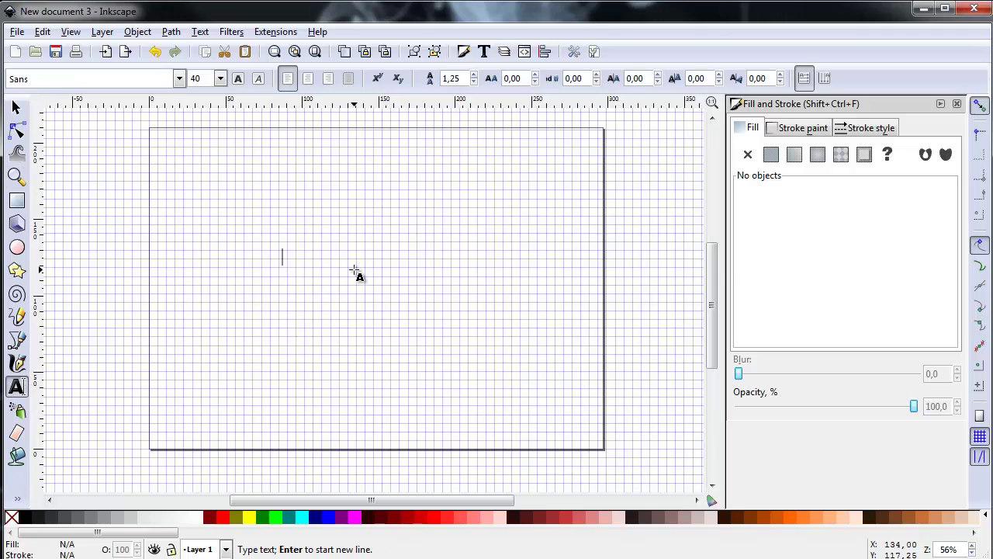
{"action": "type", "text": "CARE"}
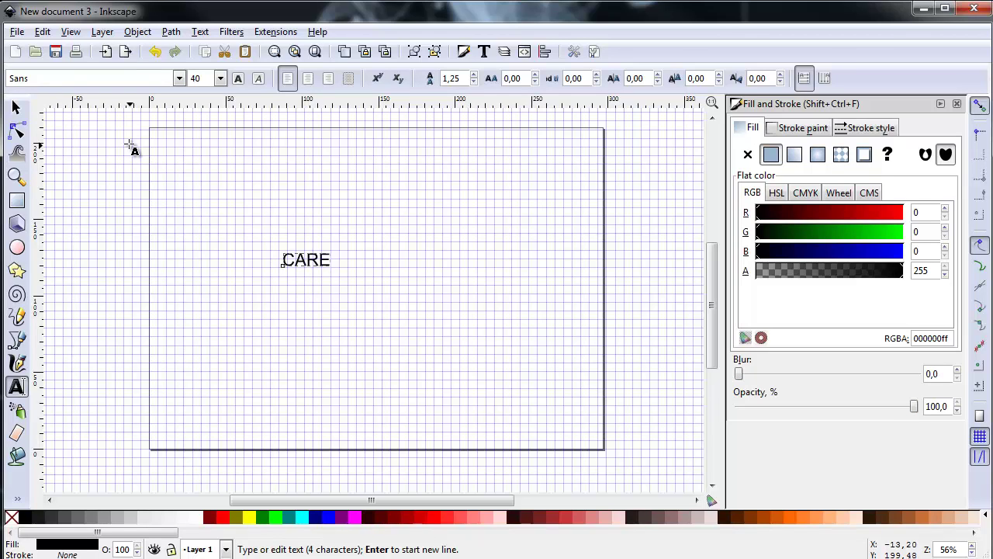
Set the font of the "CARE" text to Calibri.
{"action": "left_click", "coordinate": [179, 78]}
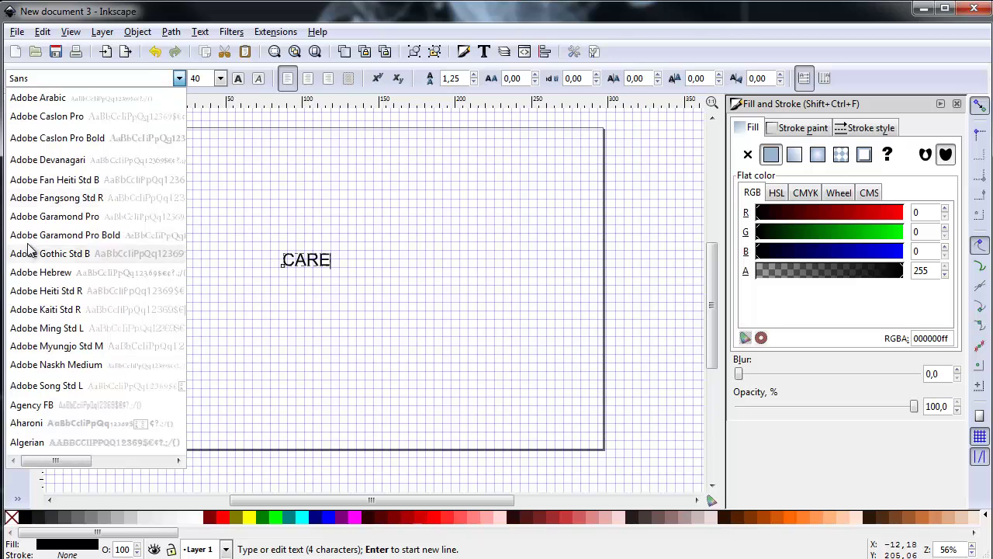
{"action": "left_click", "coordinate": [39, 271]}
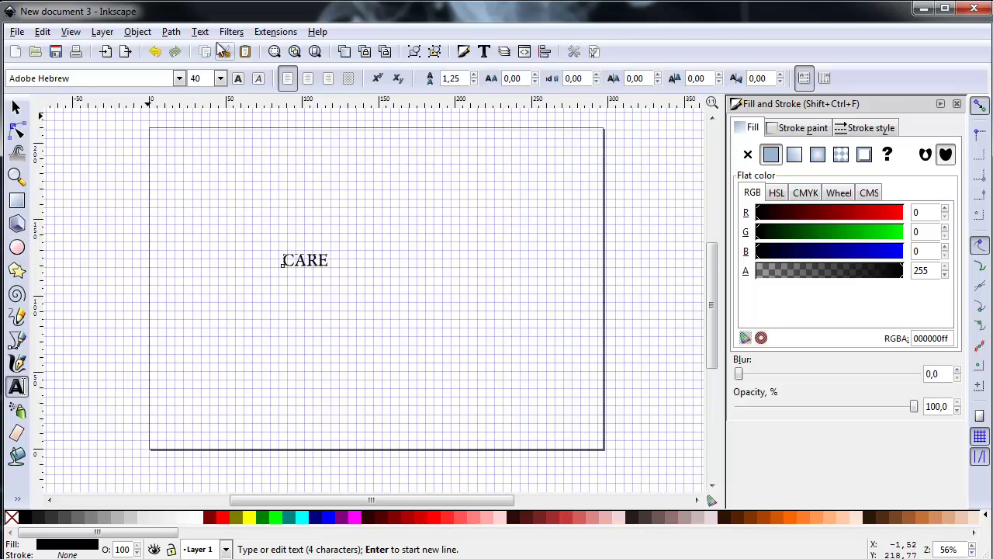
{"action": "left_click", "coordinate": [178, 78]}
{"action": "scroll", "coordinate": [68, 519], "scroll_direction": "down", "scroll_amount": 15}
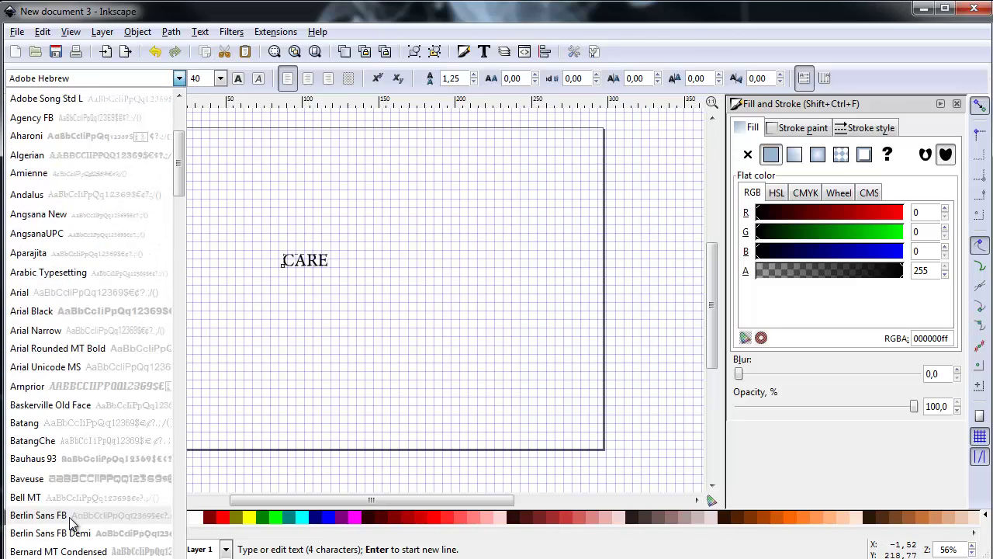
{"action": "scroll", "coordinate": [70, 526], "scroll_direction": "down", "scroll_amount": 1}
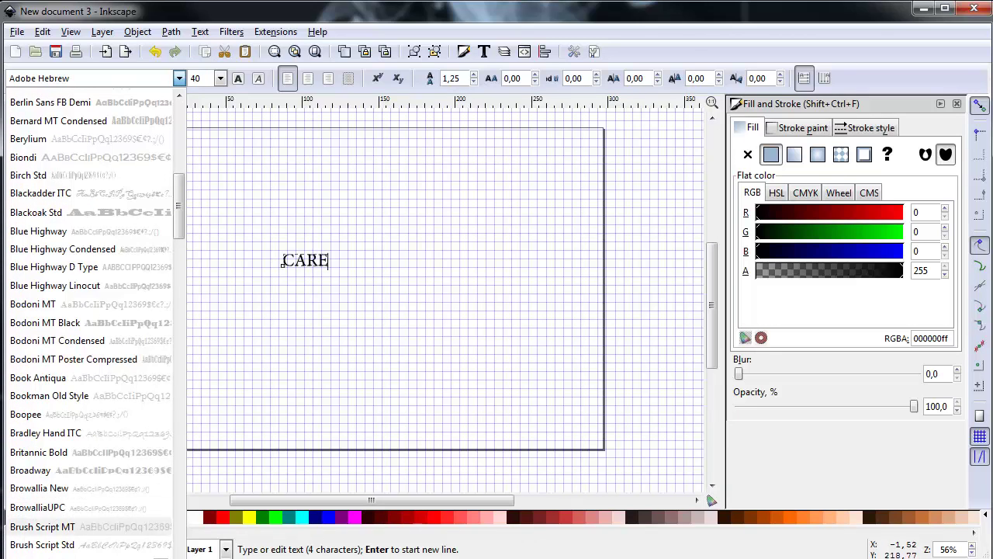
{"action": "left_click", "coordinate": [70, 526]}
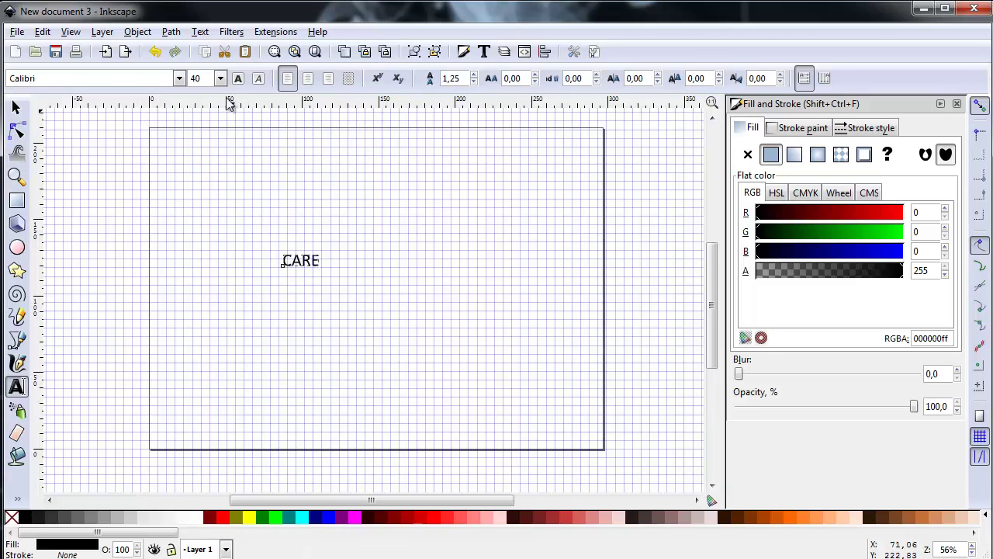
Make the "CARE" text bold and set its font size to 144.
{"action": "left_click", "coordinate": [240, 79]}
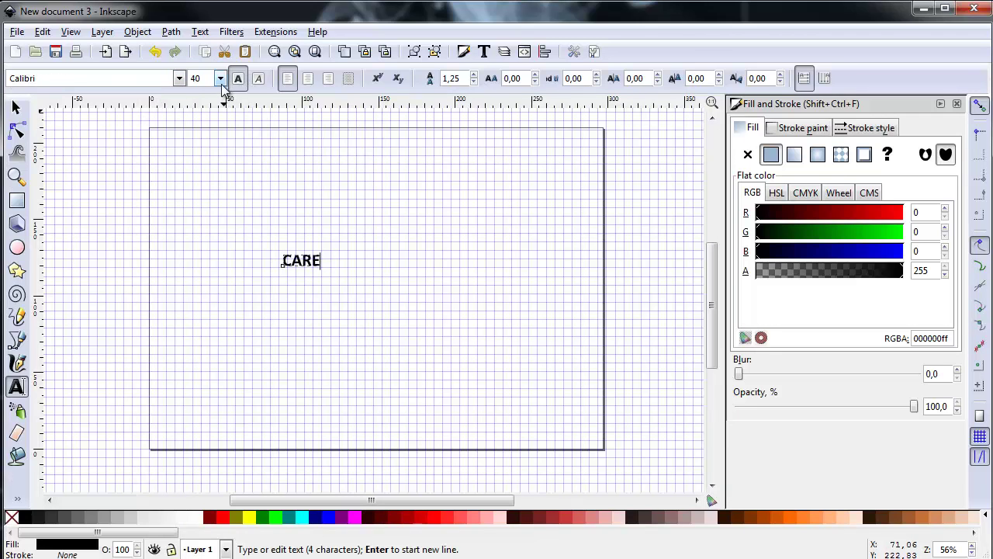
{"action": "left_click", "coordinate": [220, 79]}
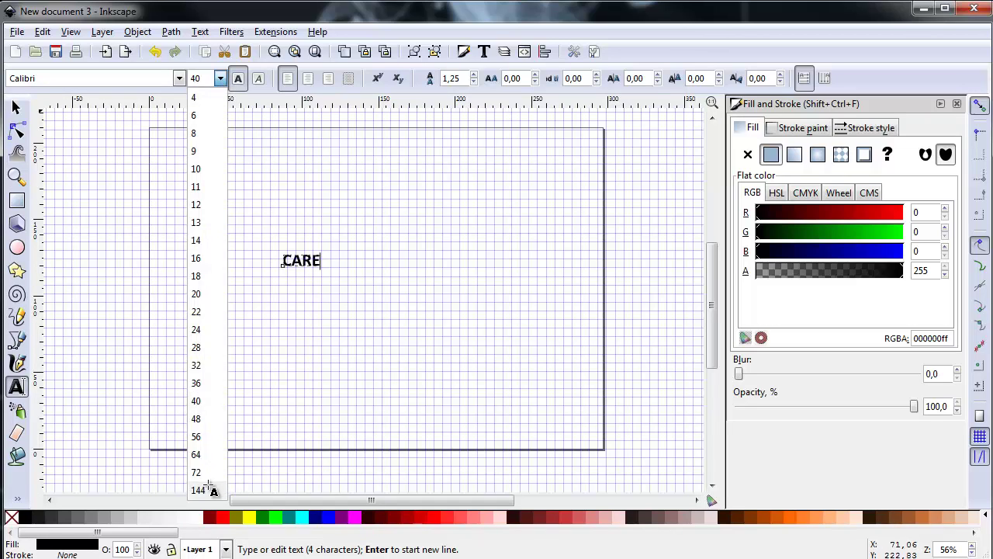
{"action": "left_click", "coordinate": [199, 489]}
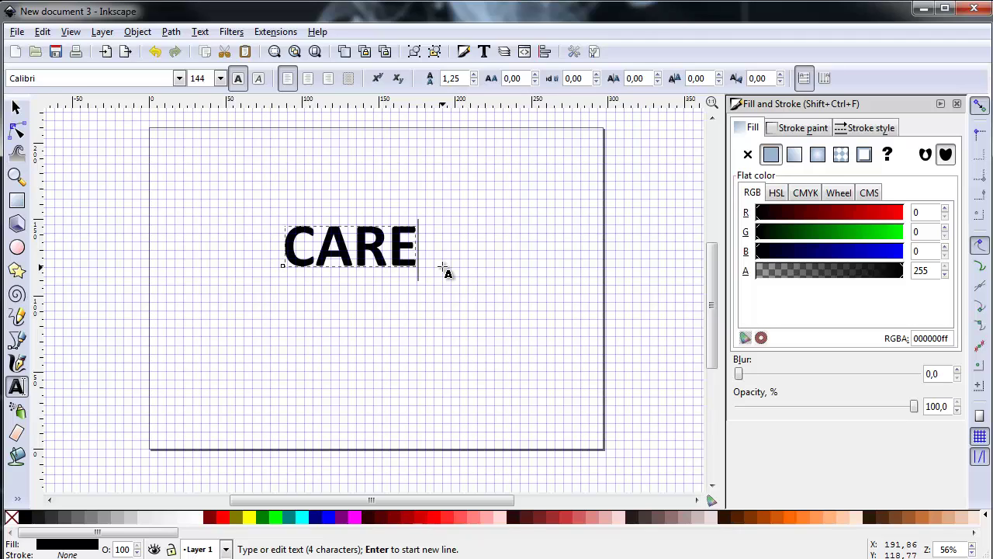
Move the "CARE" text right and down on the page, to about X 125.7 mm, Y 89.9 mm.
{"action": "key", "text": "Escape"}
{"action": "key", "text": "F1"}
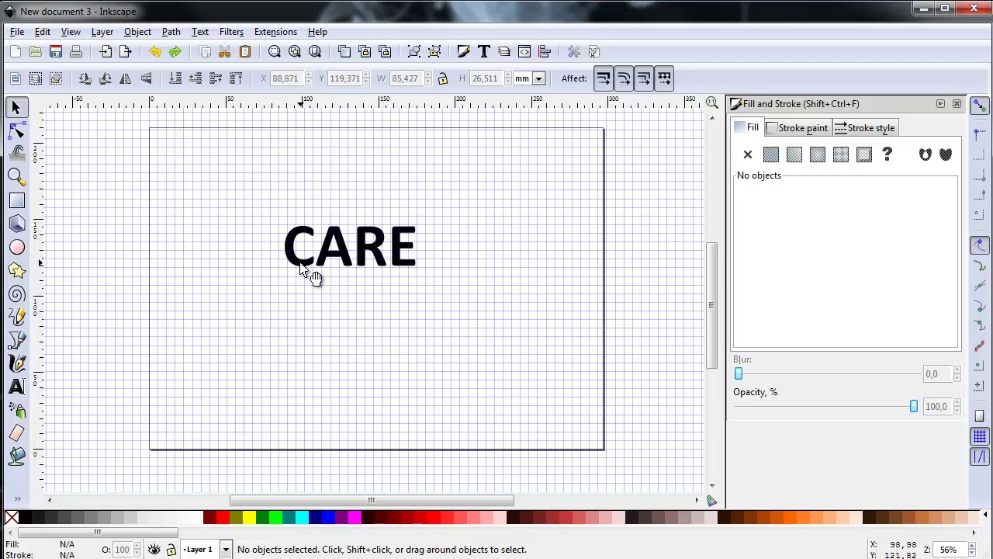
{"action": "left_click", "coordinate": [346, 264]}
{"action": "left_click_drag", "start_coordinate": [345, 256], "coordinate": [405, 303]}
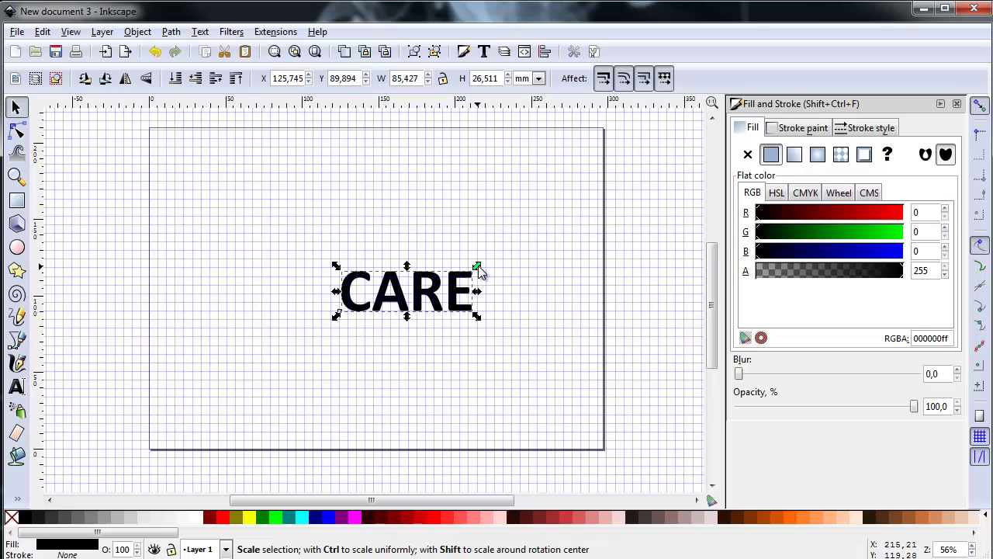
Hide the grid and enlarge the "CARE" text proportionally to about 117 by 36 mm.
{"action": "left_click_drag", "start_coordinate": [477, 265], "coordinate": [538, 250]}
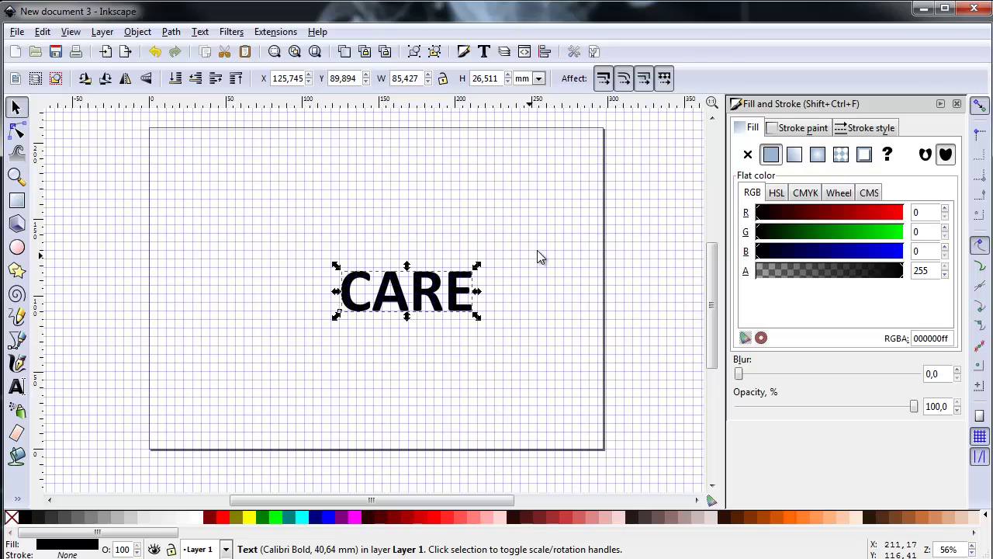
{"action": "left_click", "coordinate": [75, 35]}
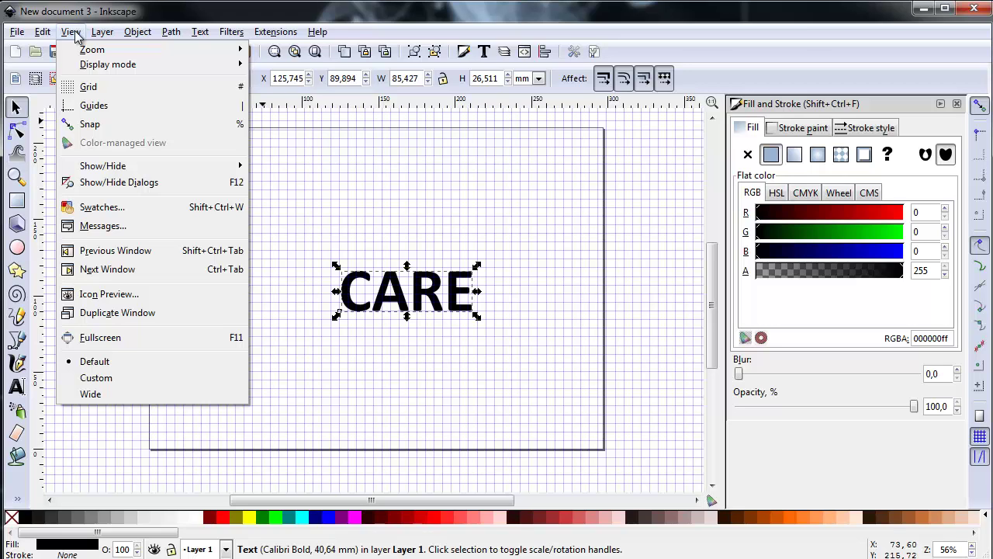
{"action": "left_click", "coordinate": [86, 87]}
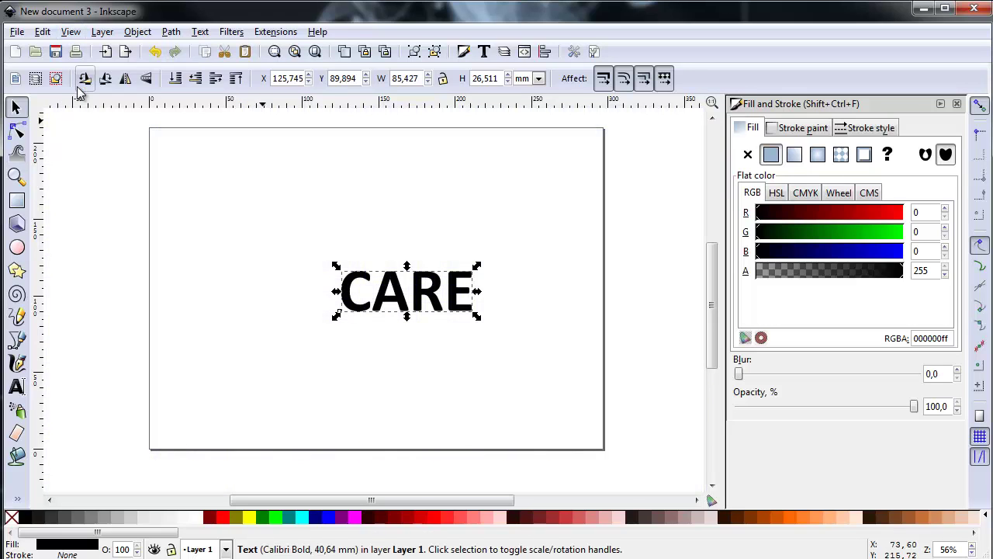
{"action": "left_click_drag", "start_coordinate": [477, 268], "coordinate": [530, 243]}
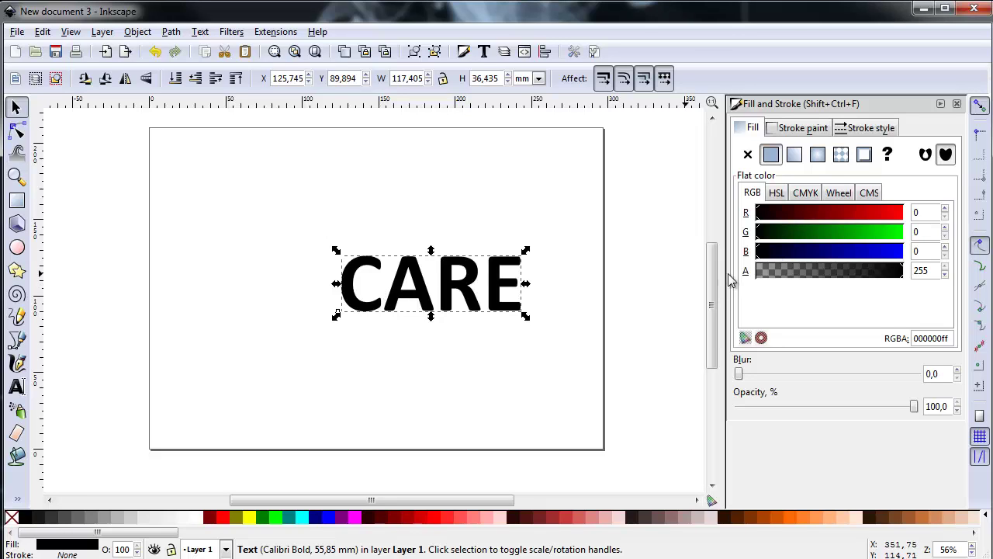
Widen the gap between C and A in "CARE" with a horizontal kerning of 3.60, and show the grid again.
{"action": "double_click", "coordinate": [383, 290]}
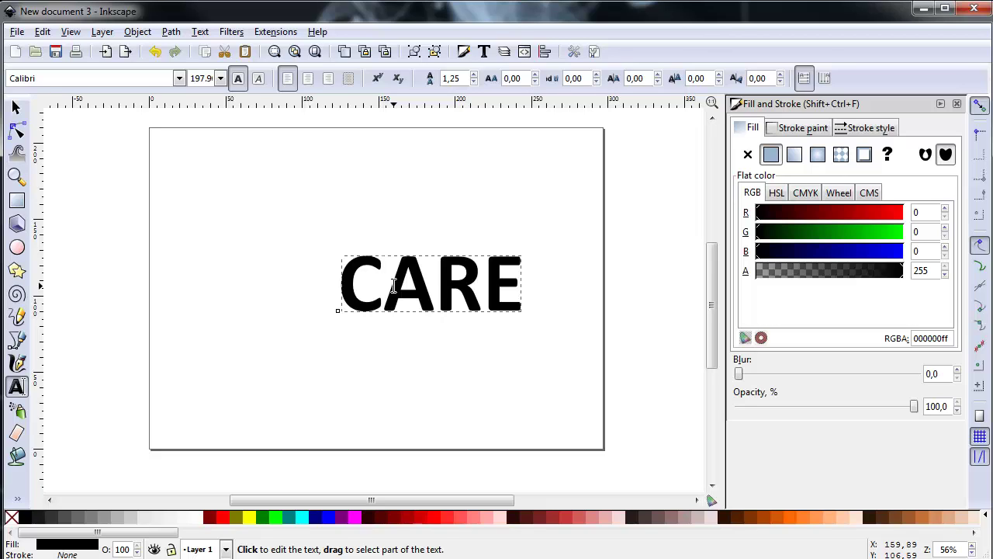
{"action": "key", "text": "alt+Right"}
{"action": "key", "text": "alt+Right"}
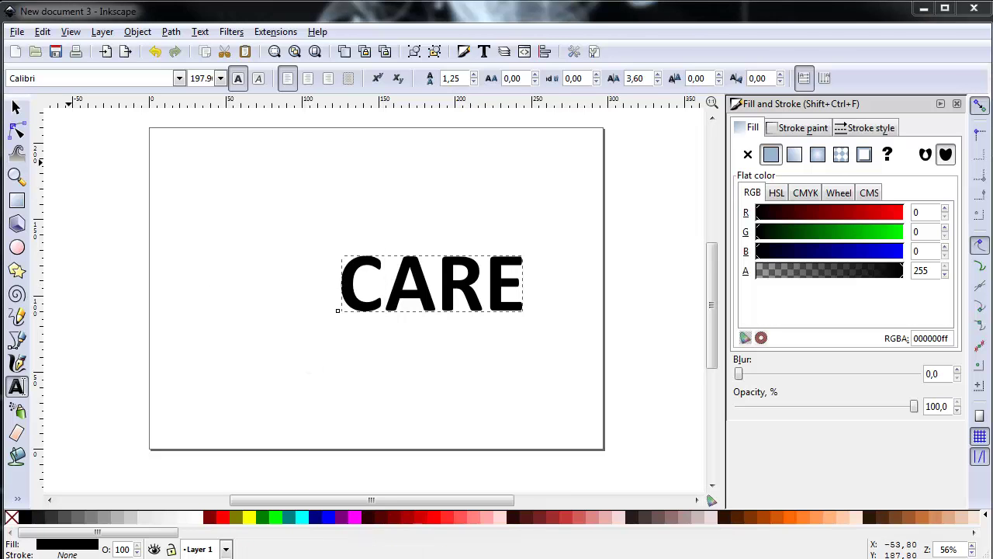
{"action": "left_click", "coordinate": [70, 34]}
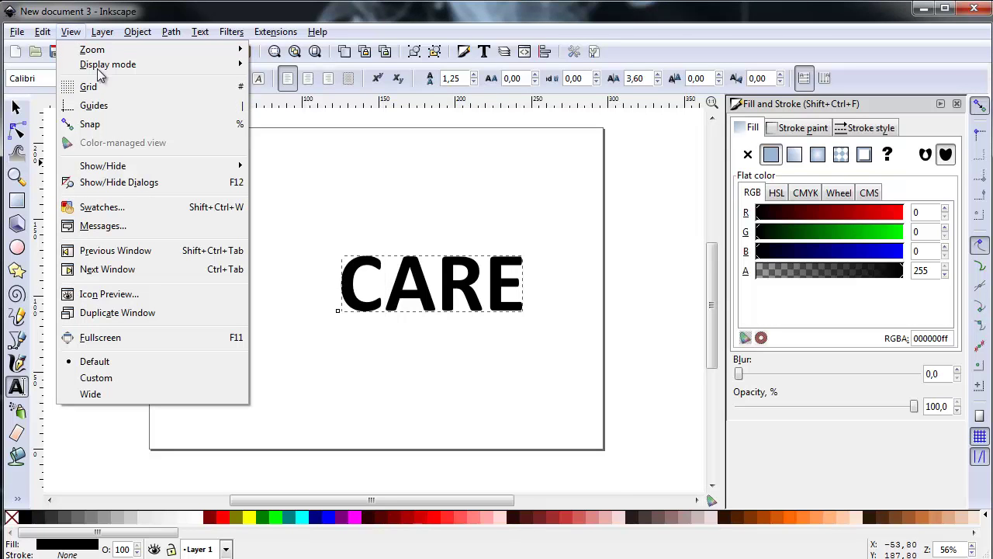
{"action": "left_click", "coordinate": [96, 89]}
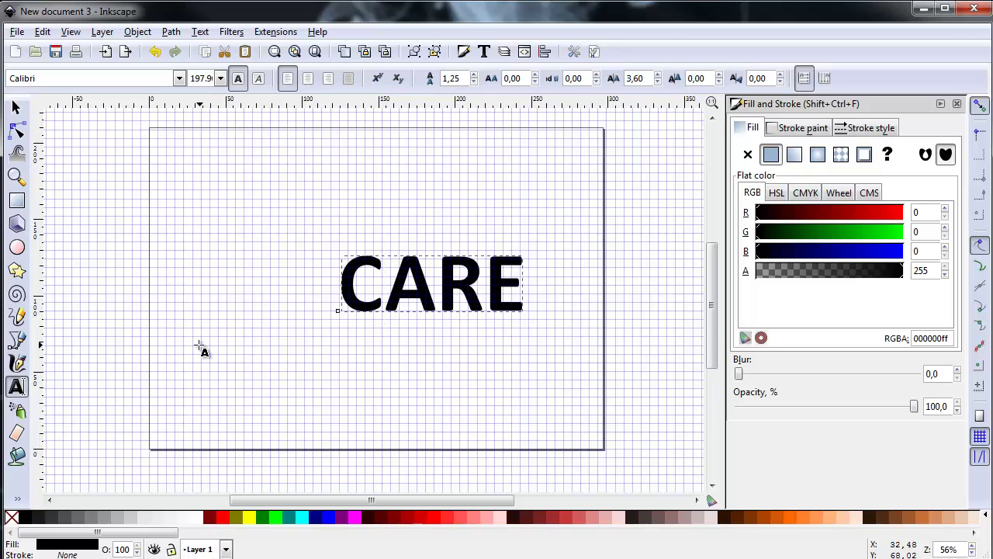
Draw a closed V-shaped check mark about 102 by 119 mm with rounded tops to the left of "CARE", using the Bezier pen.
{"action": "left_click", "coordinate": [17, 342]}
{"action": "key", "text": "Escape"}
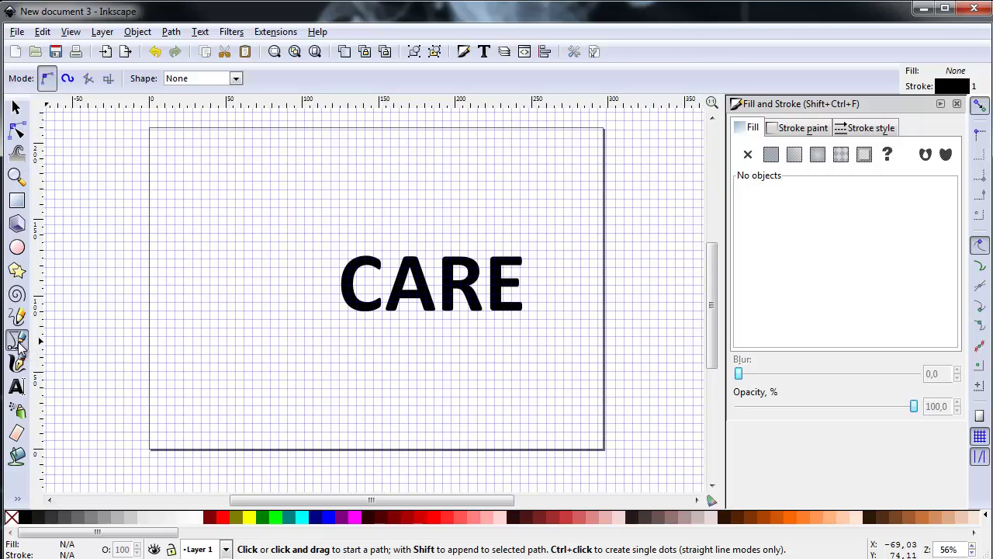
{"action": "left_click", "coordinate": [332, 217]}
{"action": "left_click", "coordinate": [332, 216]}
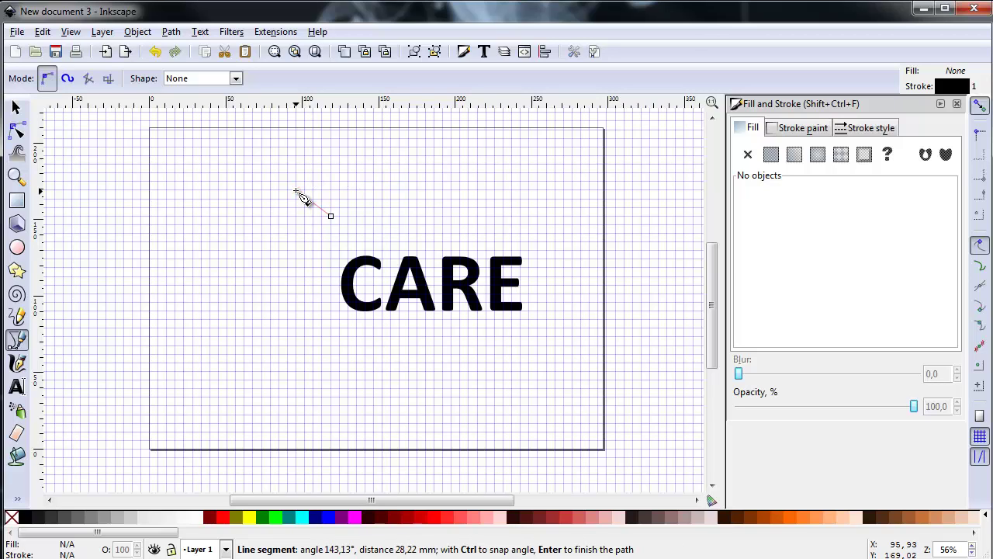
{"action": "left_click_drag", "start_coordinate": [294, 191], "coordinate": [269, 190]}
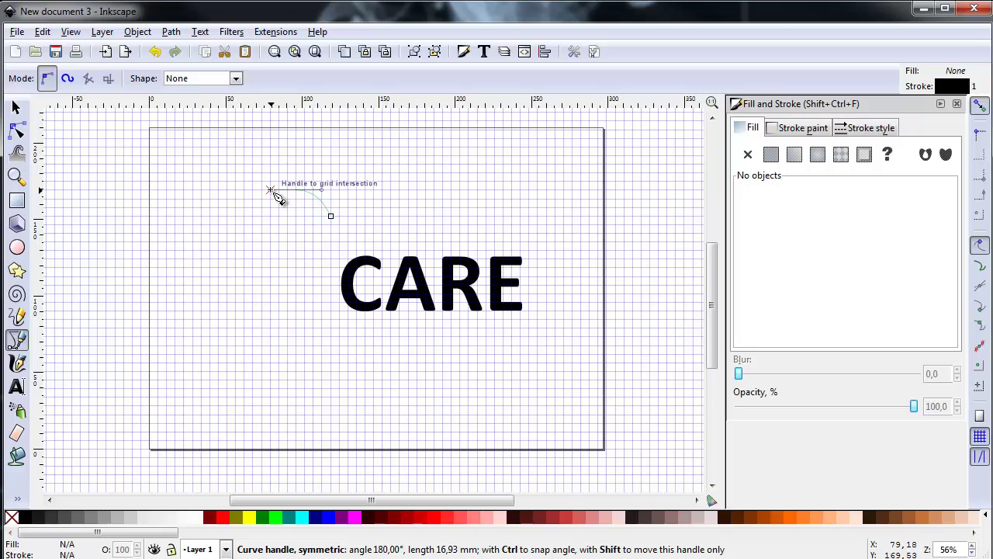
{"action": "left_click_drag", "start_coordinate": [269, 190], "coordinate": [270, 190]}
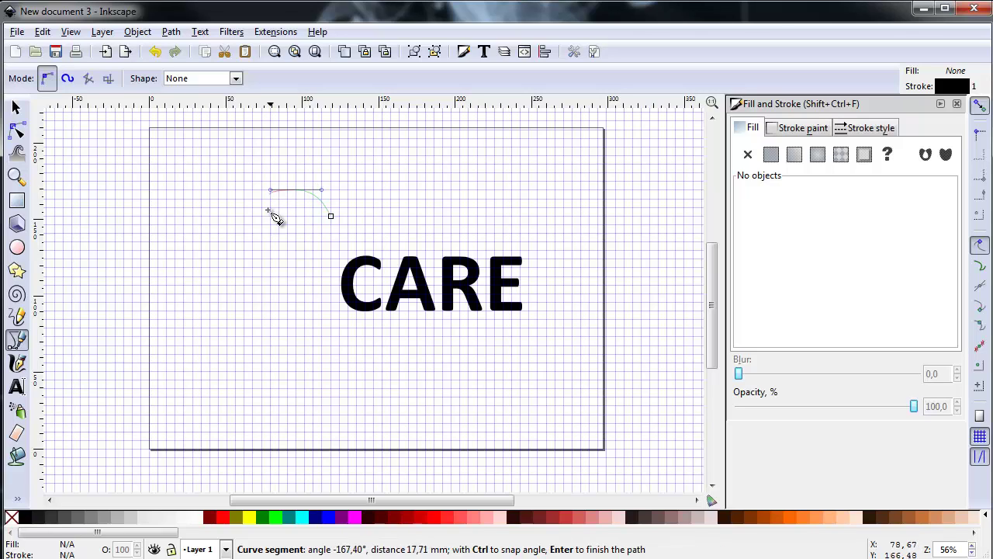
{"action": "left_click", "coordinate": [245, 295]}
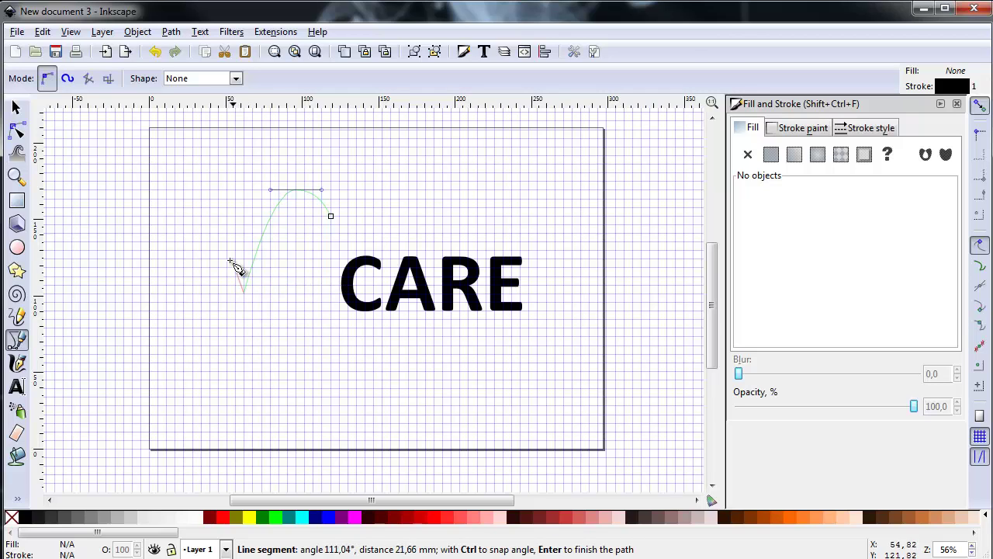
{"action": "left_click_drag", "start_coordinate": [201, 216], "coordinate": [183, 219]}
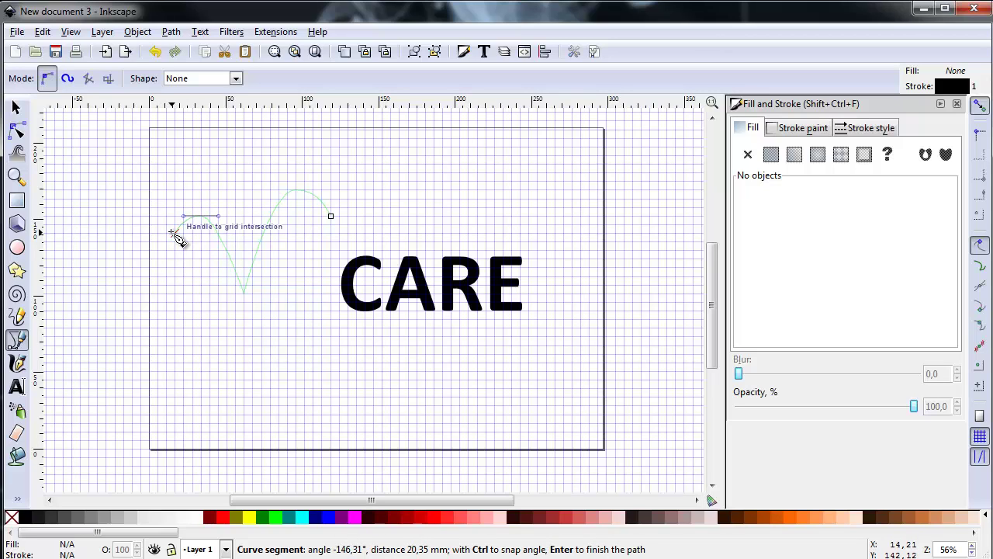
{"action": "left_click", "coordinate": [172, 231]}
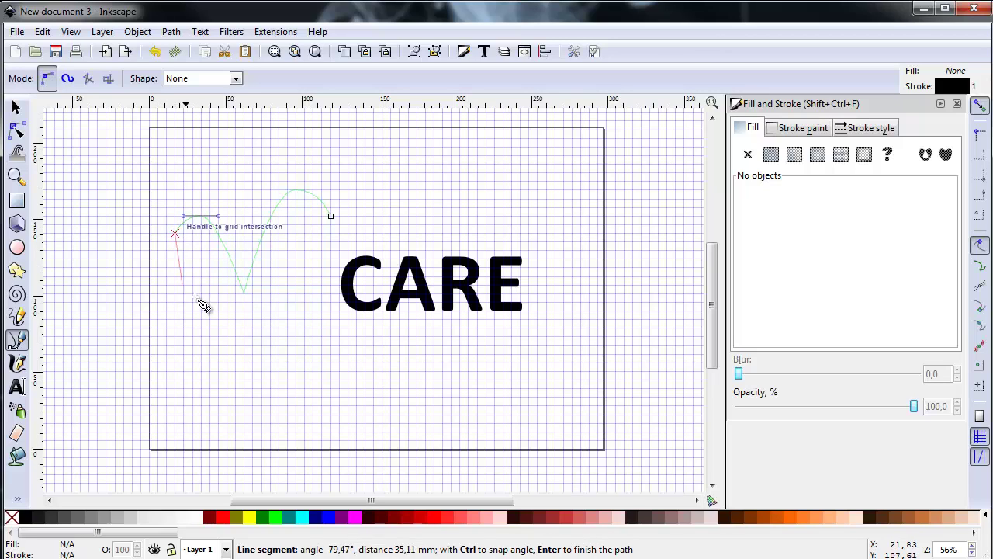
{"action": "left_click", "coordinate": [243, 371]}
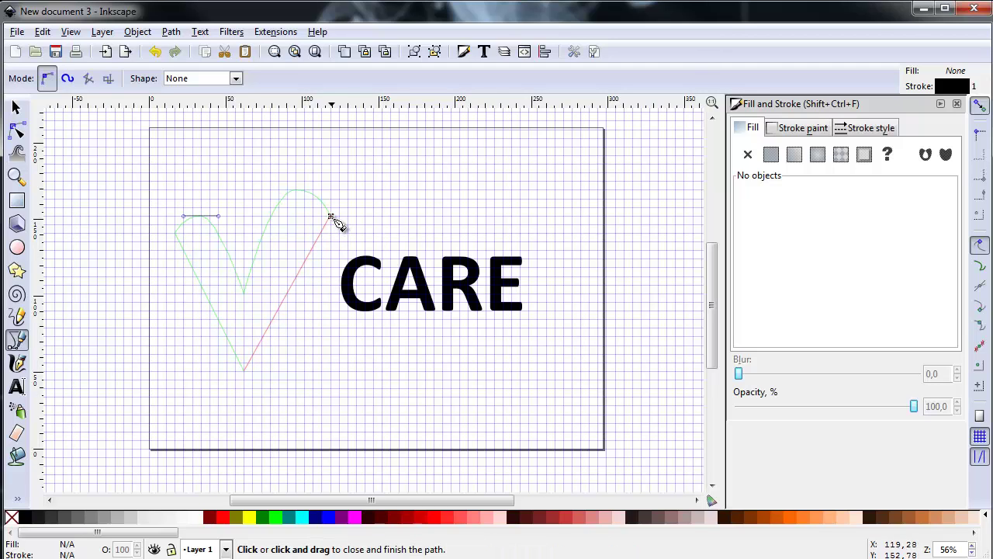
{"action": "left_click", "coordinate": [331, 217]}
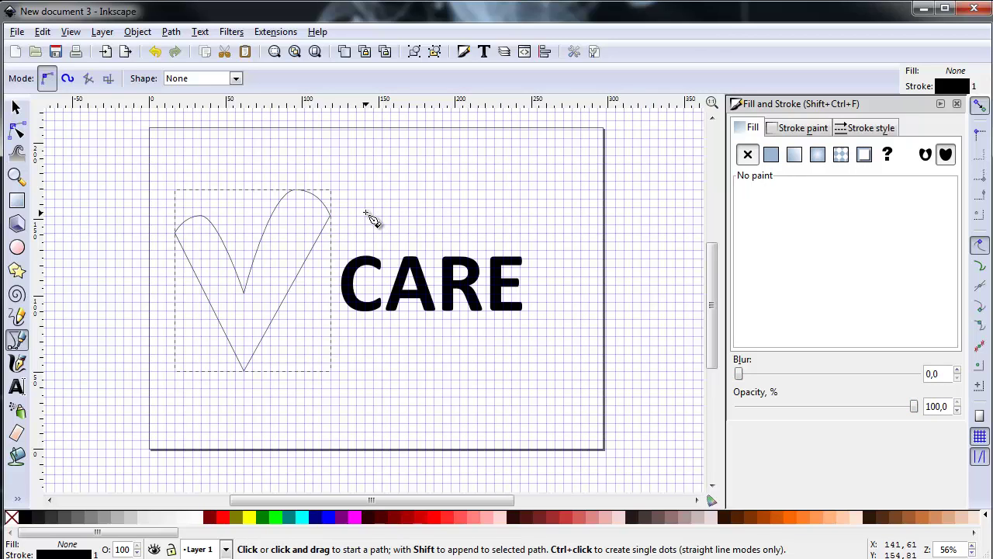
Move the check mark's lowest node to about X 67.7, Y 45.2 mm and its highest node to about X 96, Y 163.7 mm.
{"action": "key", "text": "F1"}
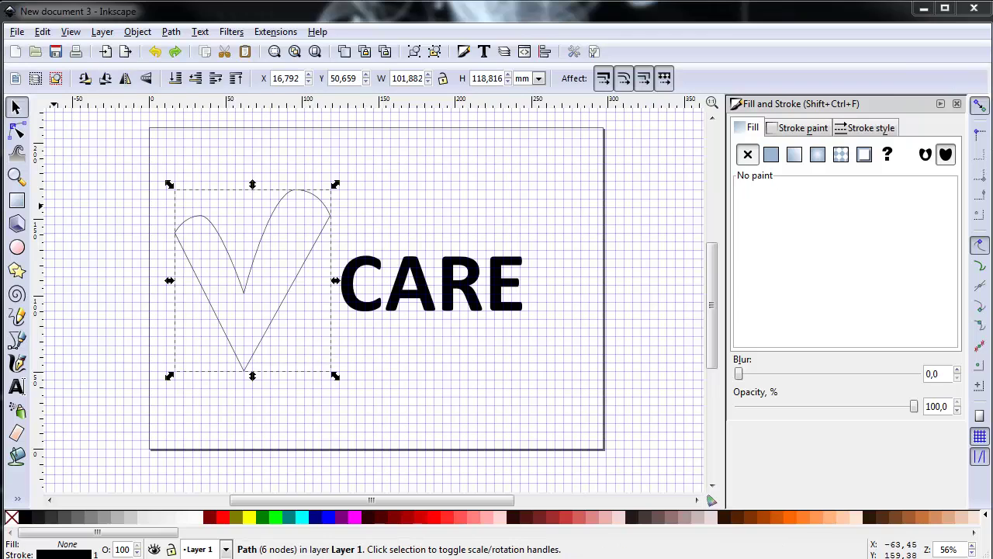
{"action": "left_click", "coordinate": [18, 132]}
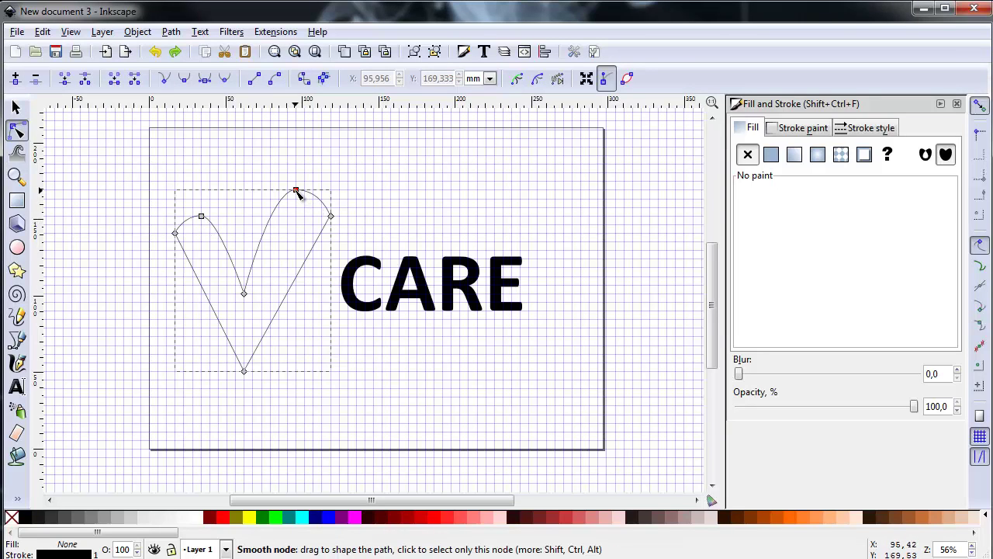
{"action": "left_click_drag", "start_coordinate": [296, 190], "coordinate": [305, 200]}
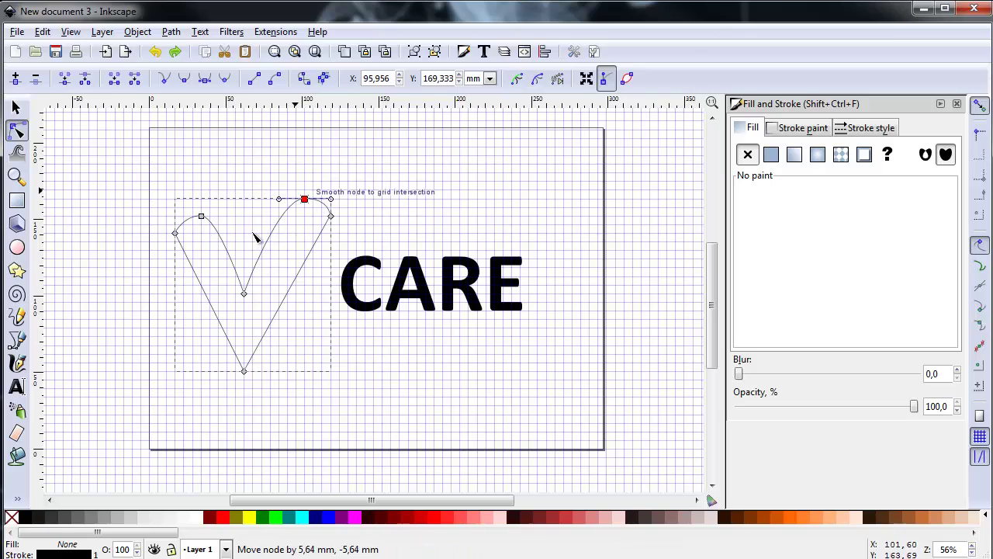
{"action": "left_click_drag", "start_coordinate": [175, 233], "coordinate": [176, 234]}
{"action": "mouse_move", "coordinate": [245, 374]}
{"action": "left_mouse_down"}
{"action": "mouse_move", "coordinate": [262, 378]}
{"action": "mouse_move", "coordinate": [253, 380]}
{"action": "left_mouse_up"}
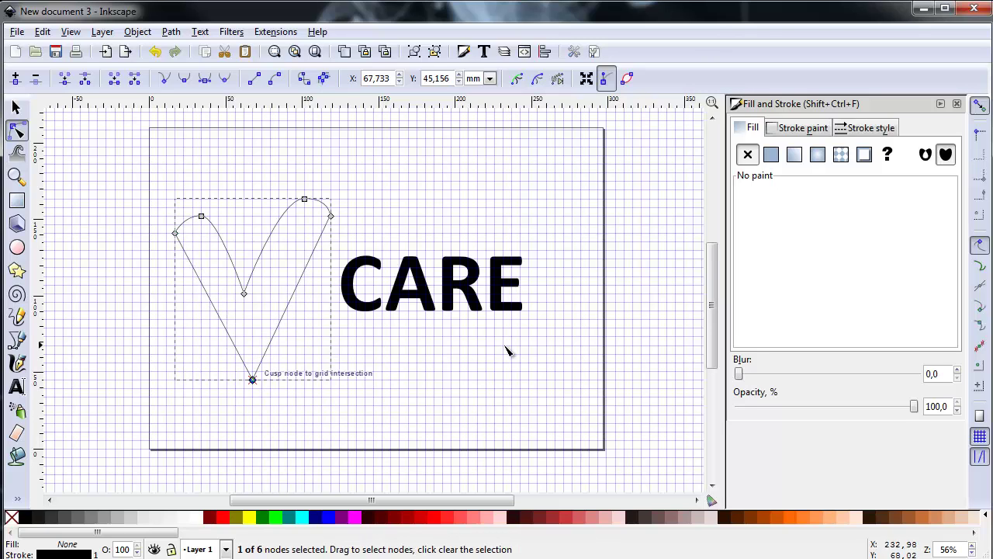
{"action": "left_click_drag", "start_coordinate": [304, 200], "coordinate": [297, 203]}
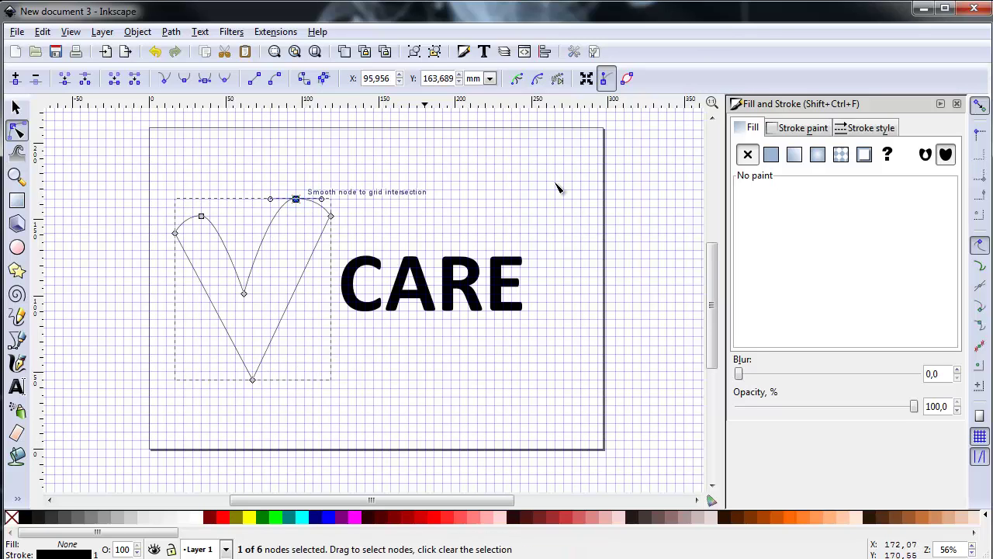
Fill the check mark shape with solid black.
{"action": "left_click", "coordinate": [752, 130]}
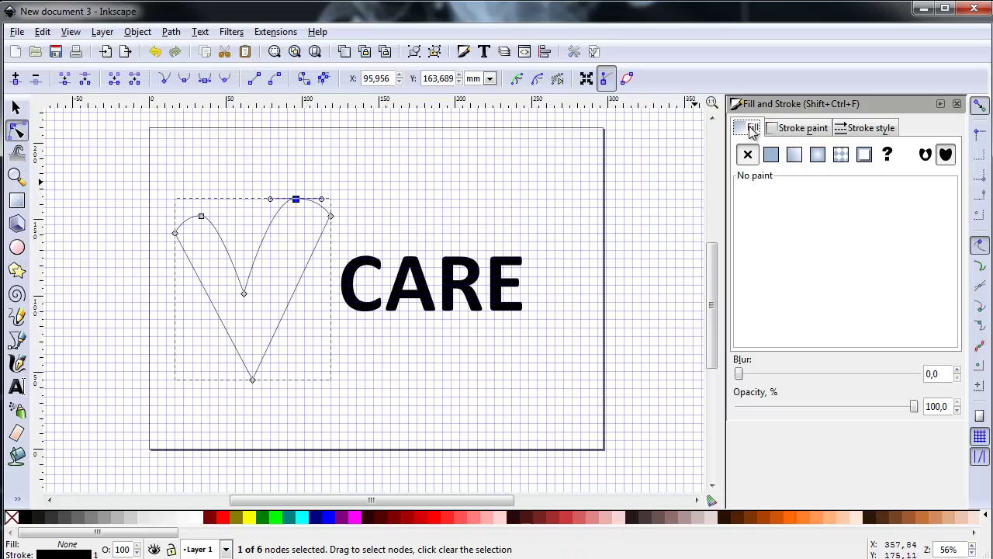
{"action": "left_click", "coordinate": [23, 524]}
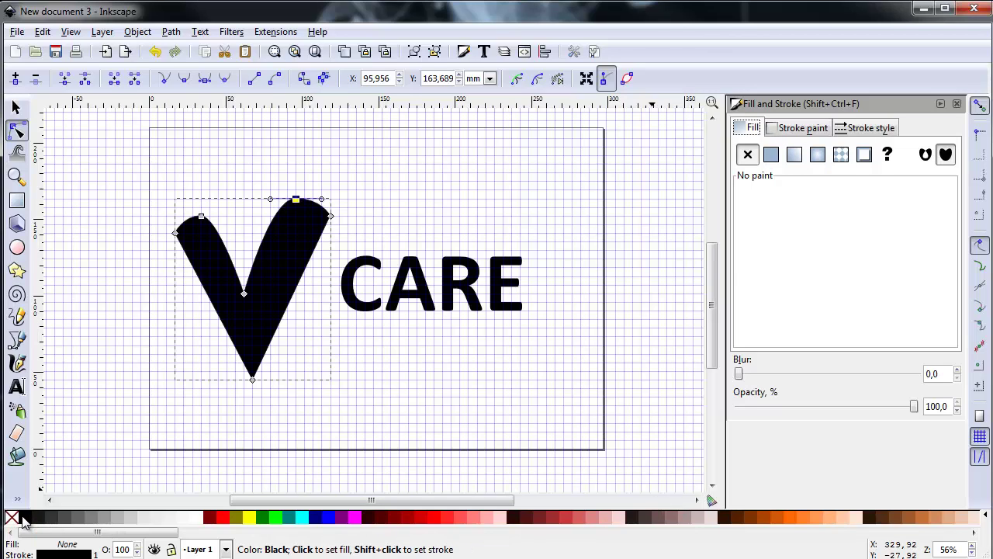
{"action": "left_click", "coordinate": [801, 130]}
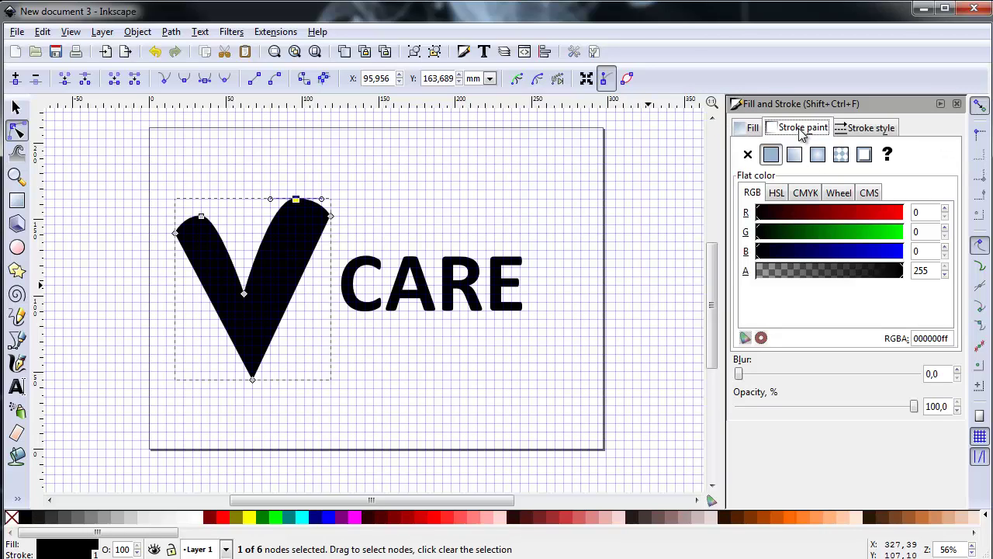
{"action": "left_click", "coordinate": [747, 155]}
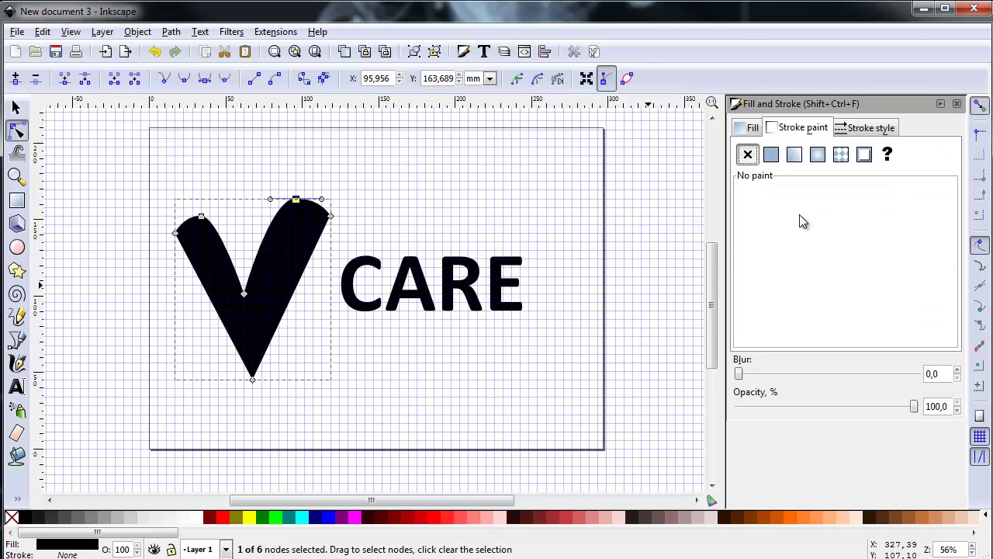
{"action": "key", "text": "ctrl+z"}
{"action": "key", "text": "ctrl+z"}
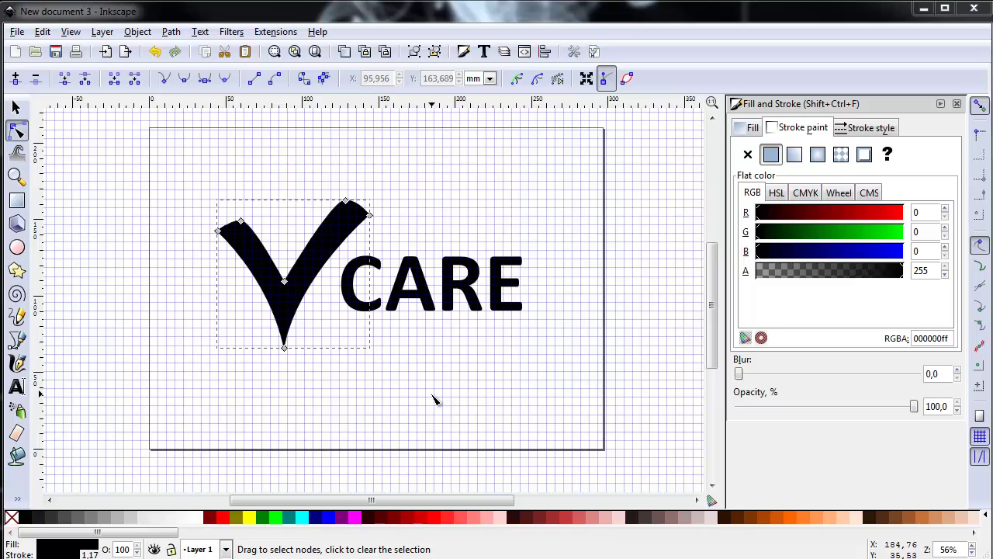
Draw a black upright ellipse about 17 by 23 mm above the check mark's left arm and switch to the selection tool.
{"action": "left_click", "coordinate": [17, 248]}
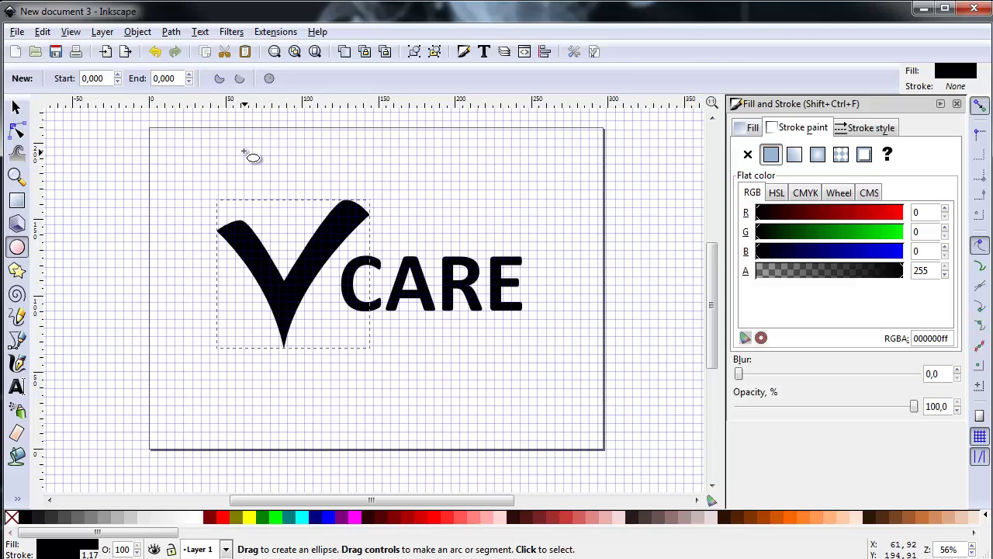
{"action": "mouse_move", "coordinate": [244, 146]}
{"action": "left_mouse_down"}
{"action": "mouse_move", "coordinate": [267, 190]}
{"action": "mouse_move", "coordinate": [270, 182]}
{"action": "left_mouse_up"}
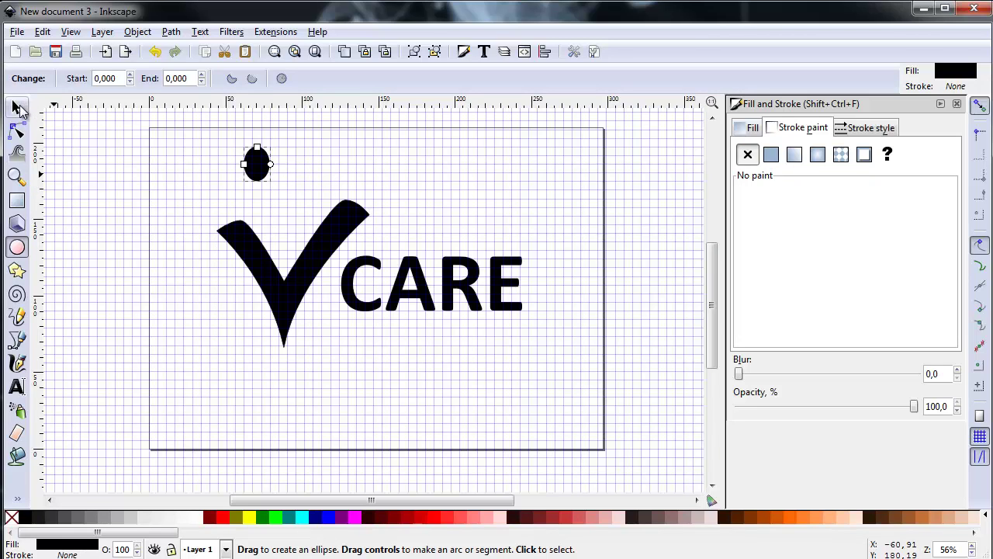
{"action": "left_click", "coordinate": [19, 107]}
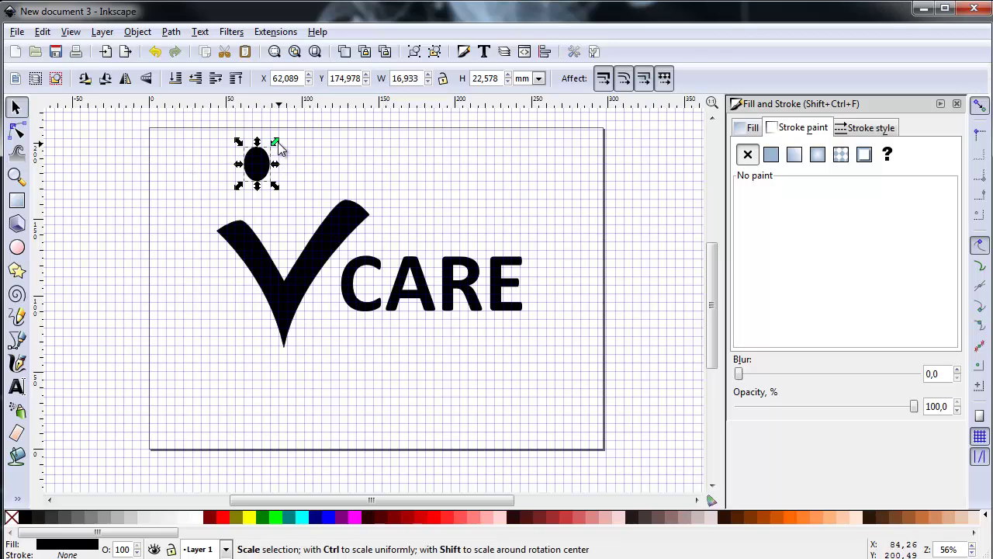
Tilt the ellipse slightly clockwise and move it between the check mark's arms, at about X 80.5, Y 127 mm.
{"action": "left_click", "coordinate": [260, 166]}
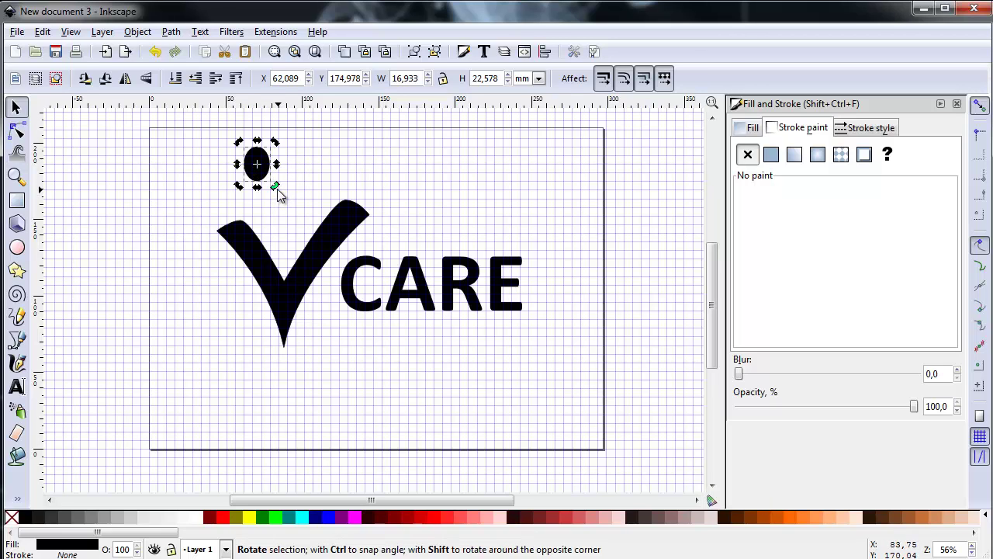
{"action": "mouse_move", "coordinate": [275, 188]}
{"action": "left_mouse_down"}
{"action": "mouse_move", "coordinate": [295, 199]}
{"action": "mouse_move", "coordinate": [304, 229]}
{"action": "mouse_move", "coordinate": [295, 238]}
{"action": "left_mouse_up"}
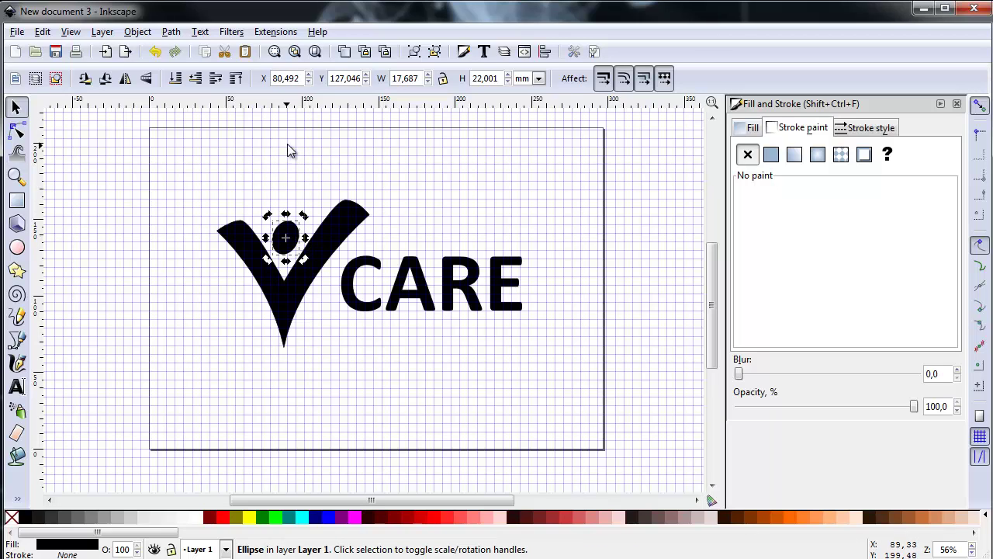
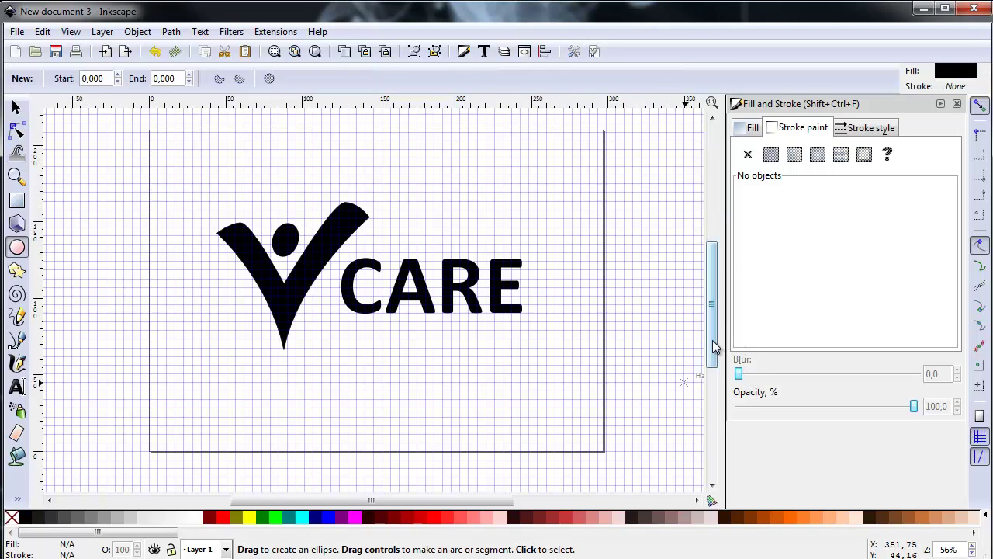
Draw a black circle about 85 mm across above the check mark and a white circle about 68 mm across overlapping its lower right.
{"action": "scroll", "coordinate": [712, 341], "scroll_direction": "up", "scroll_amount": 4}
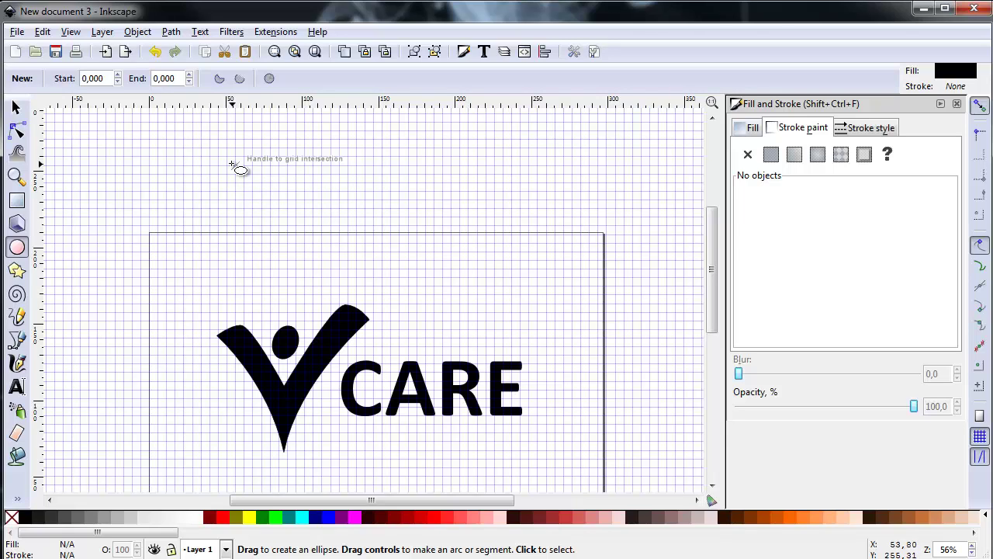
{"action": "left_click_drag", "start_coordinate": [232, 164], "coordinate": [365, 294]}
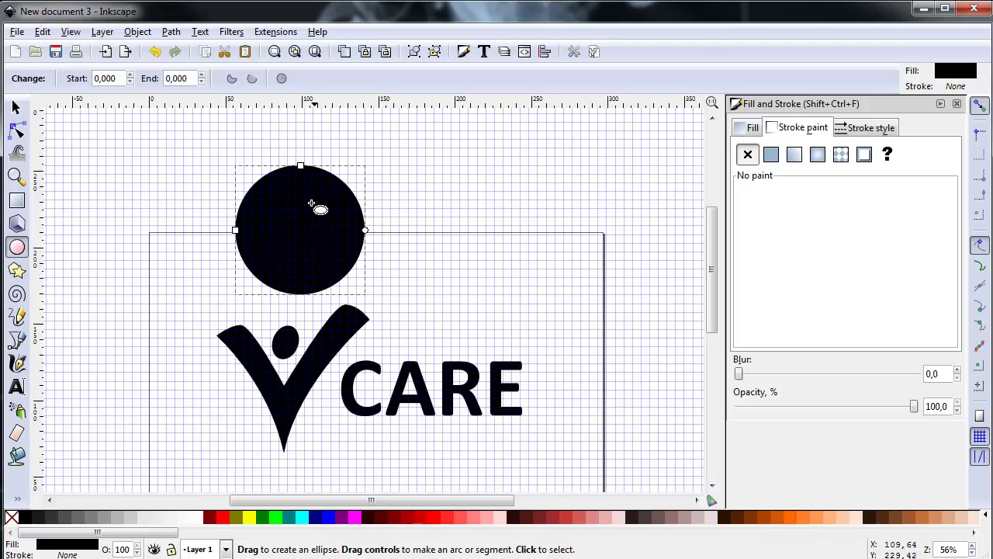
{"action": "left_click_drag", "start_coordinate": [305, 205], "coordinate": [415, 311]}
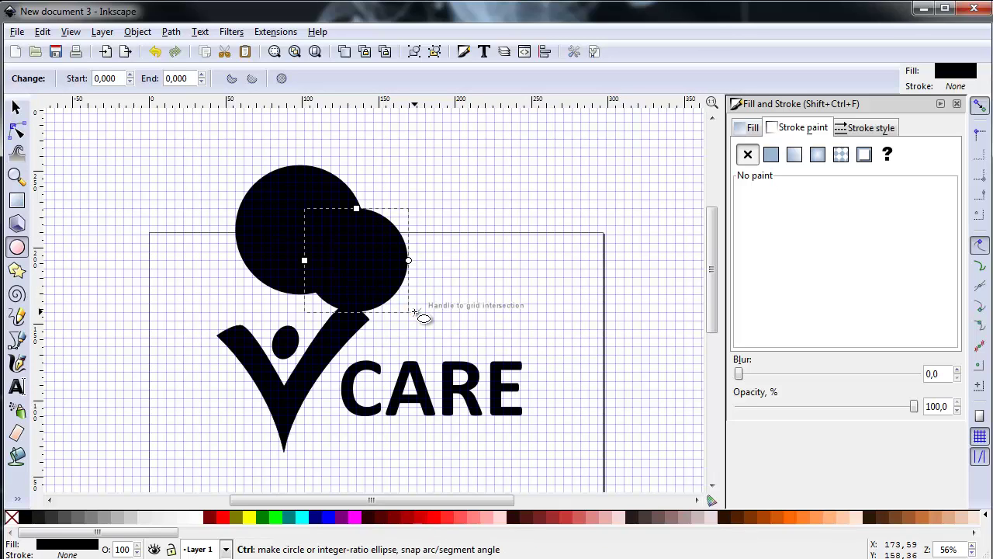
{"action": "left_click", "coordinate": [747, 129]}
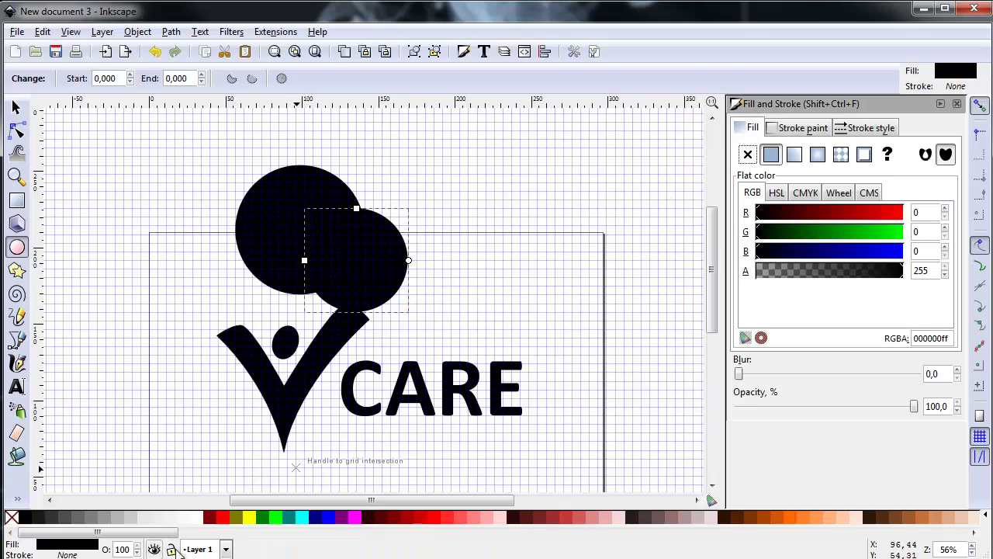
{"action": "left_click", "coordinate": [202, 520]}
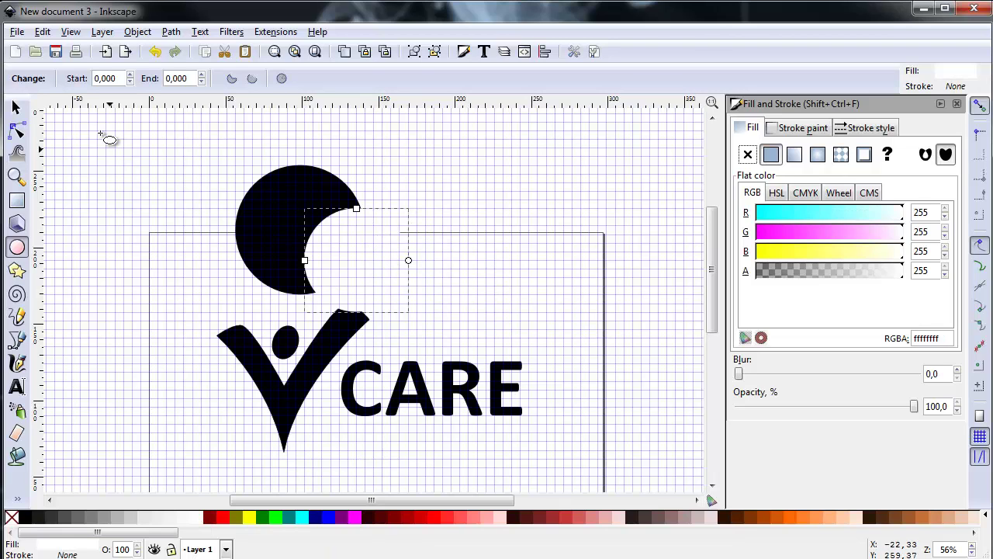
Move the white circle over the black one and stretch it to about 72.8 by 68.2 mm at X 69.6, Y 179.9 mm, leaving a crescent.
{"action": "left_click", "coordinate": [15, 109]}
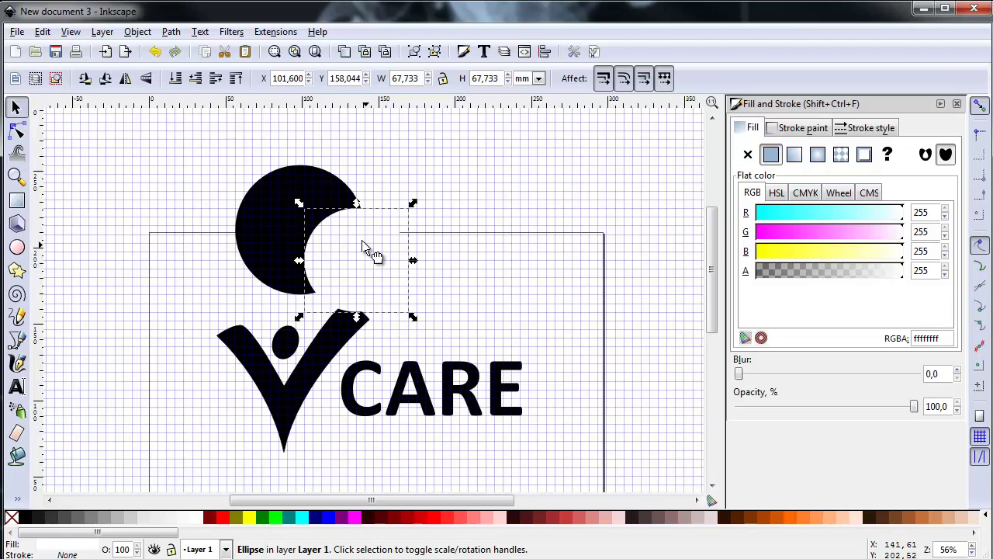
{"action": "left_click_drag", "start_coordinate": [365, 246], "coordinate": [321, 208]}
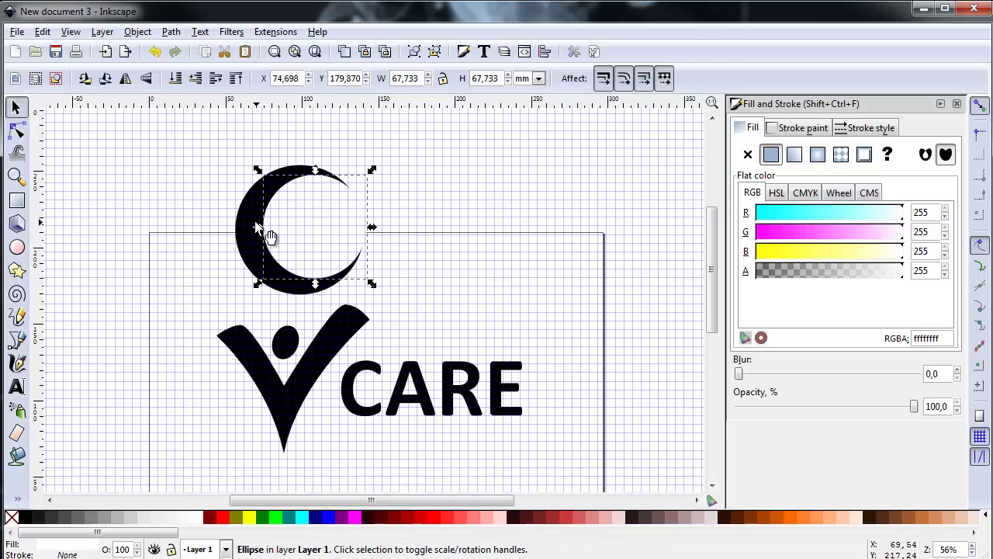
{"action": "left_click_drag", "start_coordinate": [257, 229], "coordinate": [248, 227]}
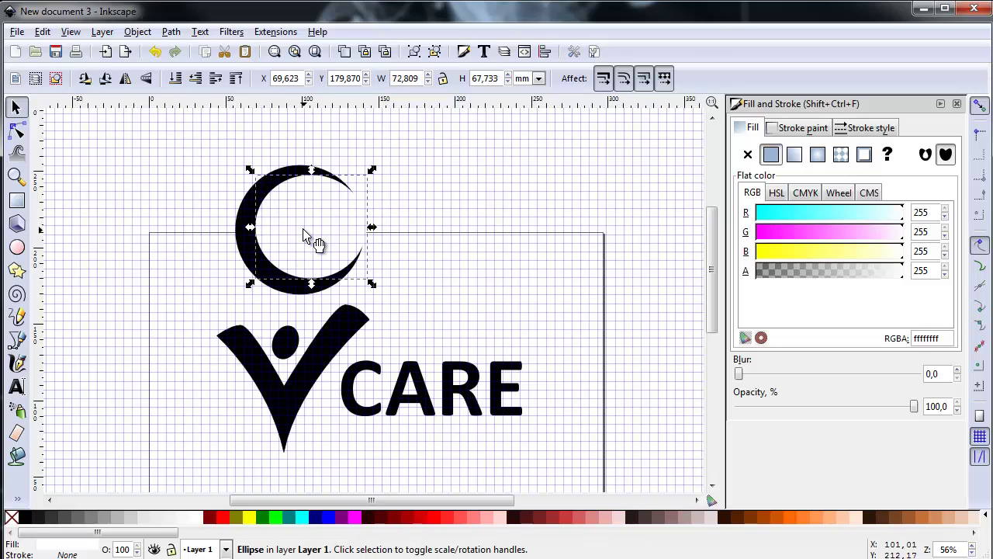
{"action": "left_click_drag", "start_coordinate": [313, 284], "coordinate": [313, 284]}
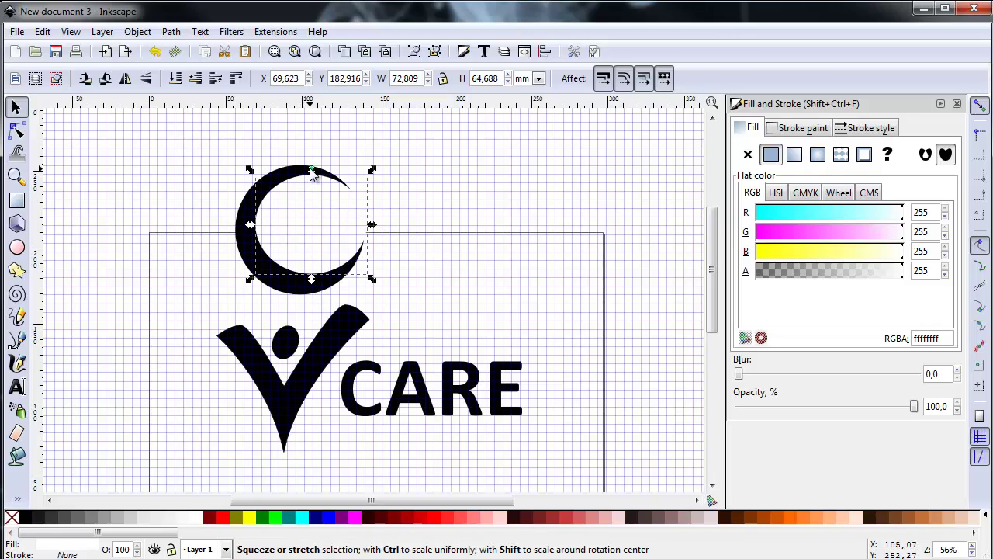
{"action": "left_click_drag", "start_coordinate": [311, 175], "coordinate": [309, 175]}
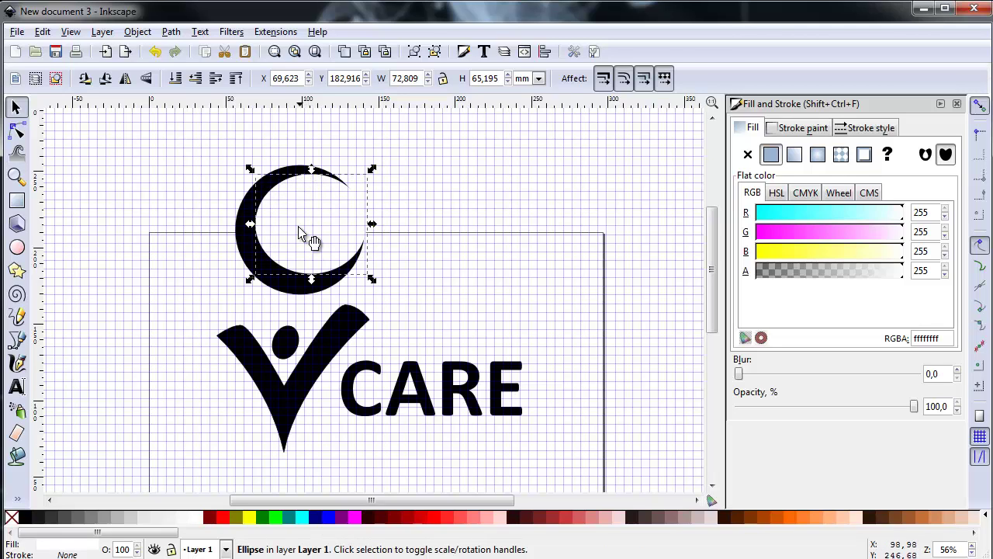
{"action": "left_click_drag", "start_coordinate": [314, 284], "coordinate": [314, 288]}
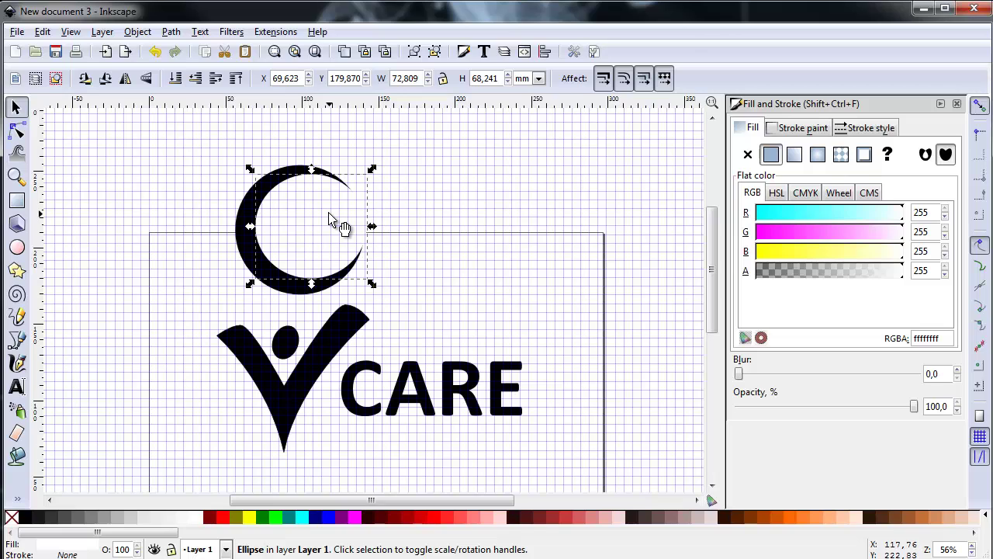
Select the white ellipse and the black circle together and subtract the white one with the Difference path operation.
{"action": "key", "text": "shift"}
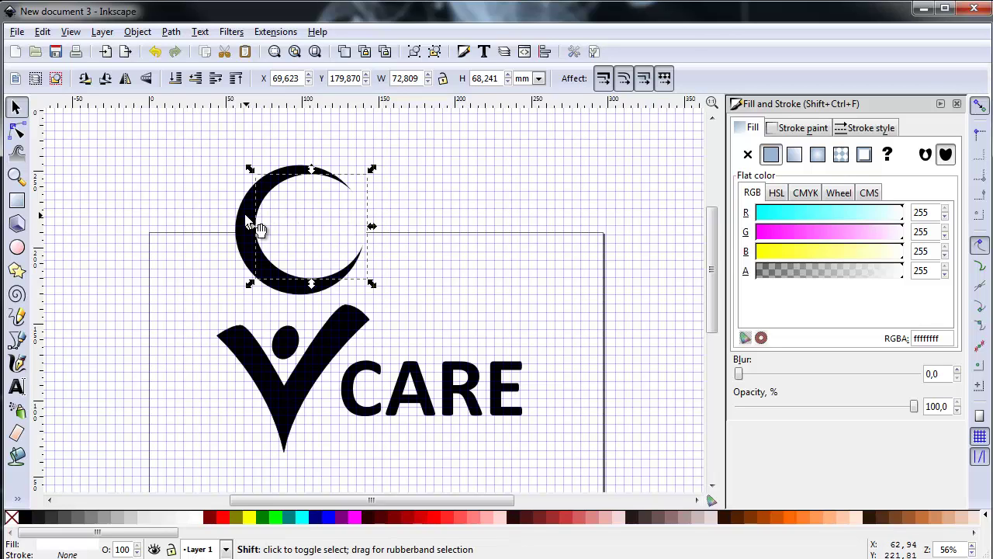
{"action": "left_click", "coordinate": [246, 221], "text": "shift"}
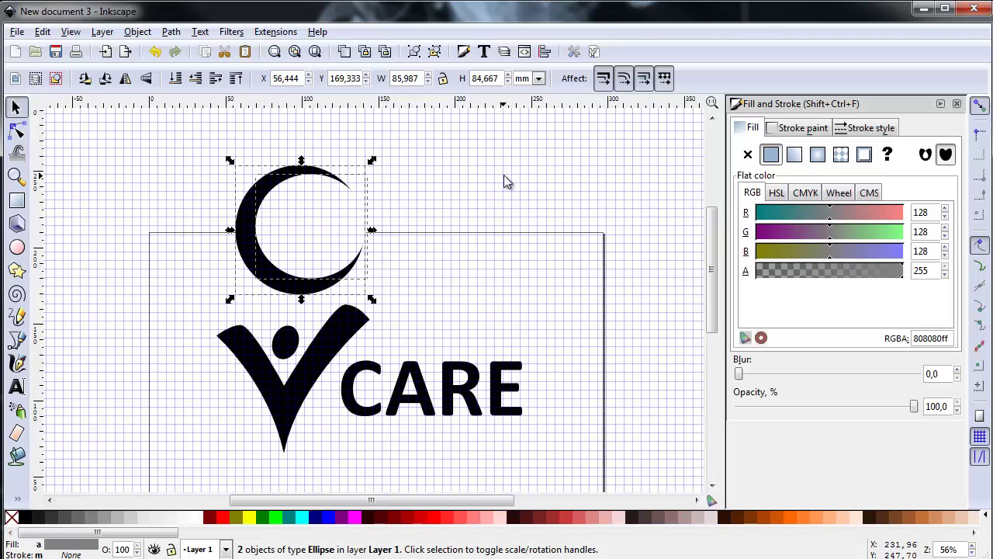
{"action": "left_click", "coordinate": [172, 32]}
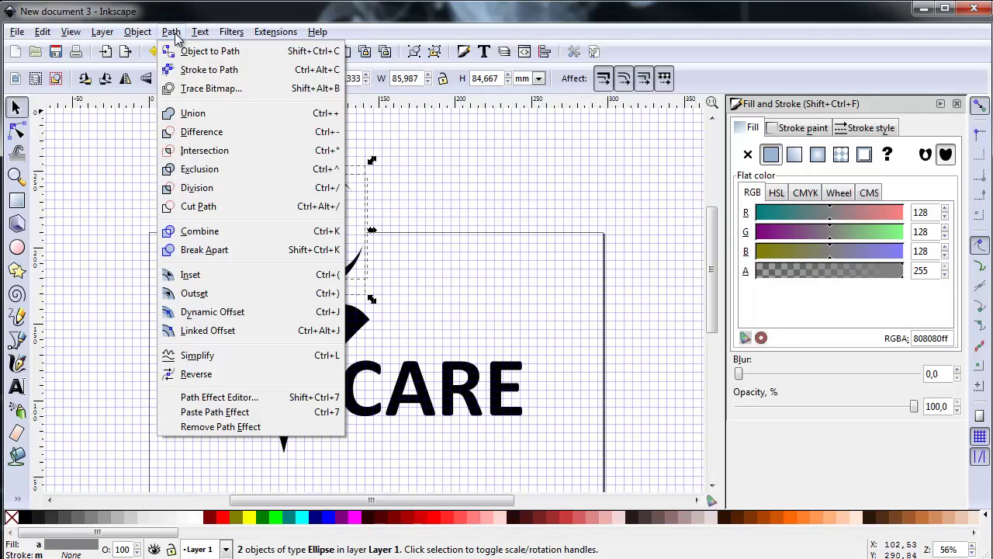
{"action": "left_click", "coordinate": [224, 137]}
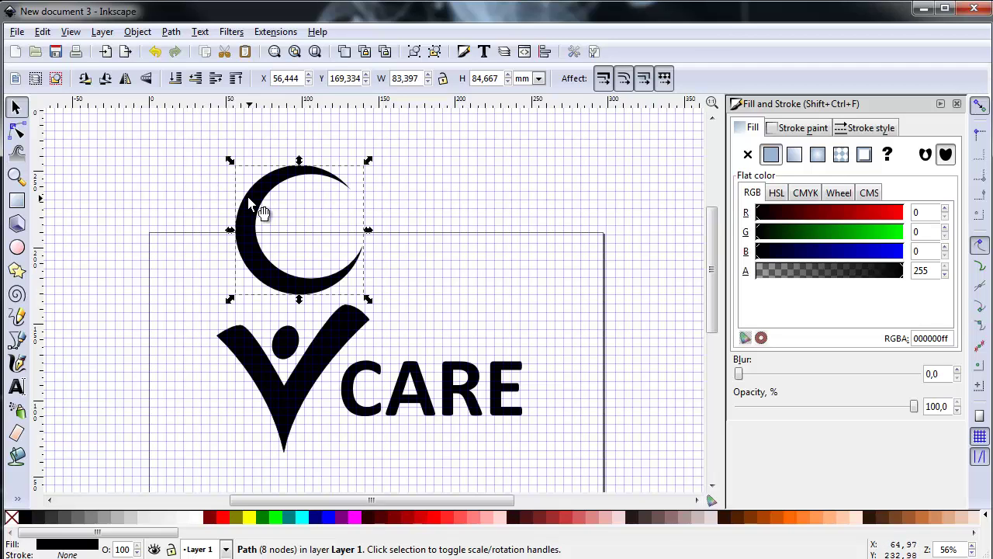
Move the crescent around the check mark and enlarge it to about 172.6 by 174 mm at X 2.7, Y 25.3 mm.
{"action": "left_click_drag", "start_coordinate": [259, 215], "coordinate": [183, 345]}
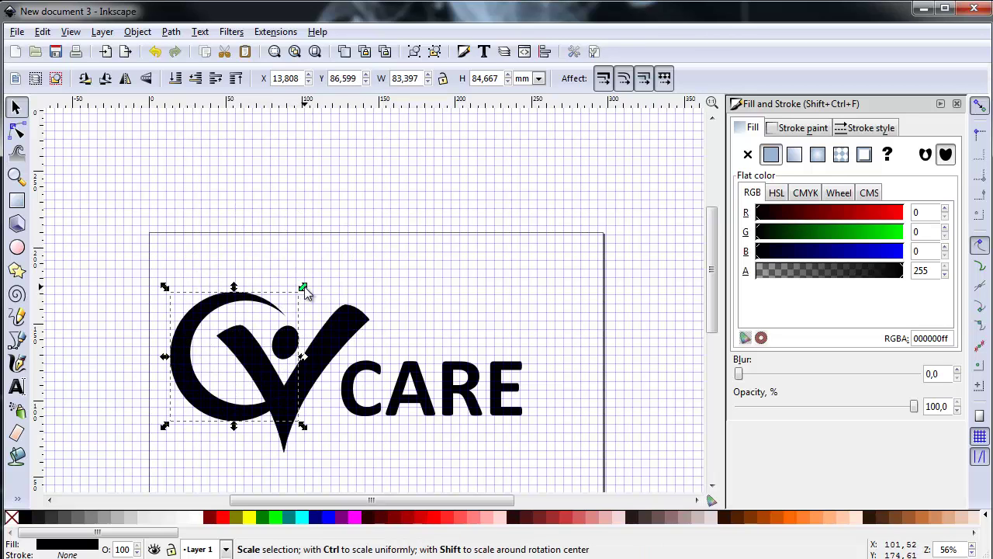
{"action": "left_click_drag", "start_coordinate": [303, 287], "coordinate": [364, 229]}
{"action": "scroll", "coordinate": [492, 306], "scroll_direction": "down", "scroll_amount": 2}
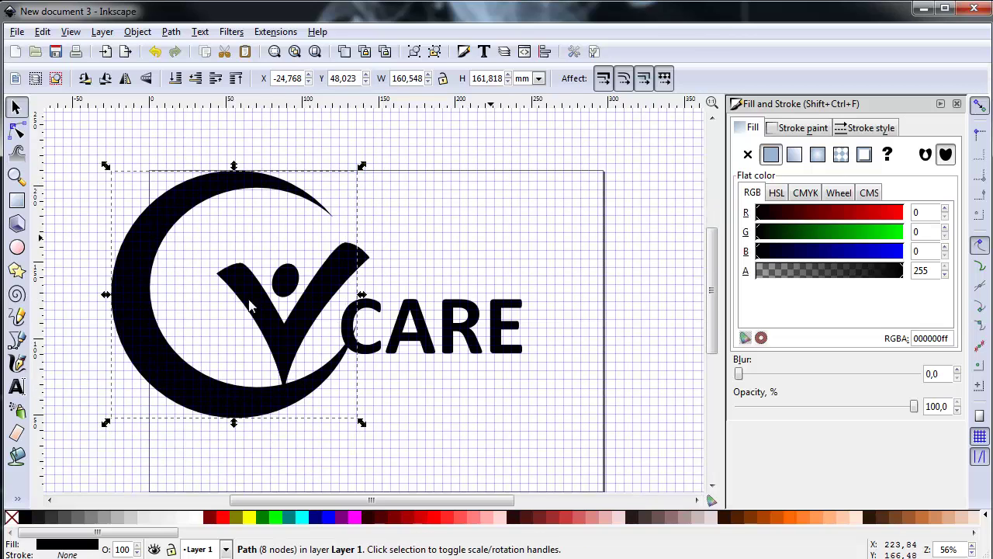
{"action": "left_click_drag", "start_coordinate": [133, 286], "coordinate": [168, 317]}
{"action": "left_click_drag", "start_coordinate": [268, 199], "coordinate": [301, 208]}
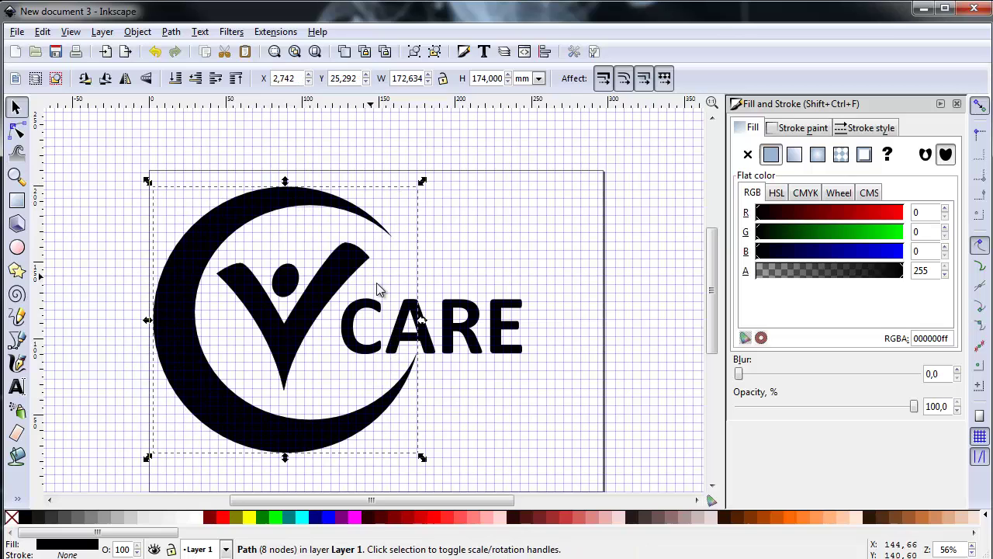
Move the "CARE" text right and up into the crescent's opening, to about X 143.8, Y 95 mm.
{"action": "left_click", "coordinate": [399, 343]}
{"action": "left_click_drag", "start_coordinate": [399, 342], "coordinate": [454, 371]}
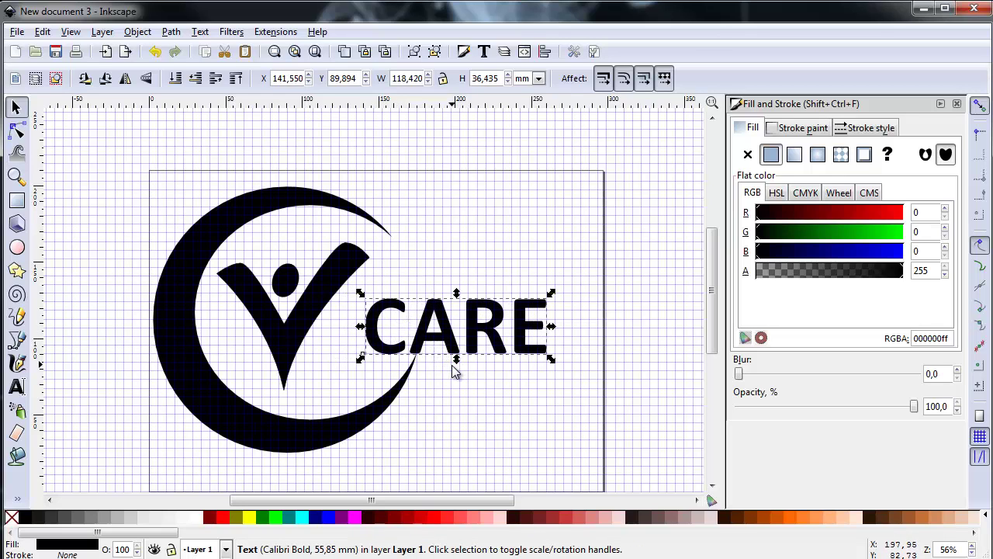
{"action": "key", "text": "Up"}
{"action": "key", "text": "Up"}
{"action": "key", "text": "Up"}
{"action": "key", "text": "Up"}
{"action": "key", "text": "Up"}
{"action": "key", "text": "Up"}
{"action": "key", "text": "Up"}
{"action": "key", "text": "Up"}
{"action": "key", "text": "Up"}
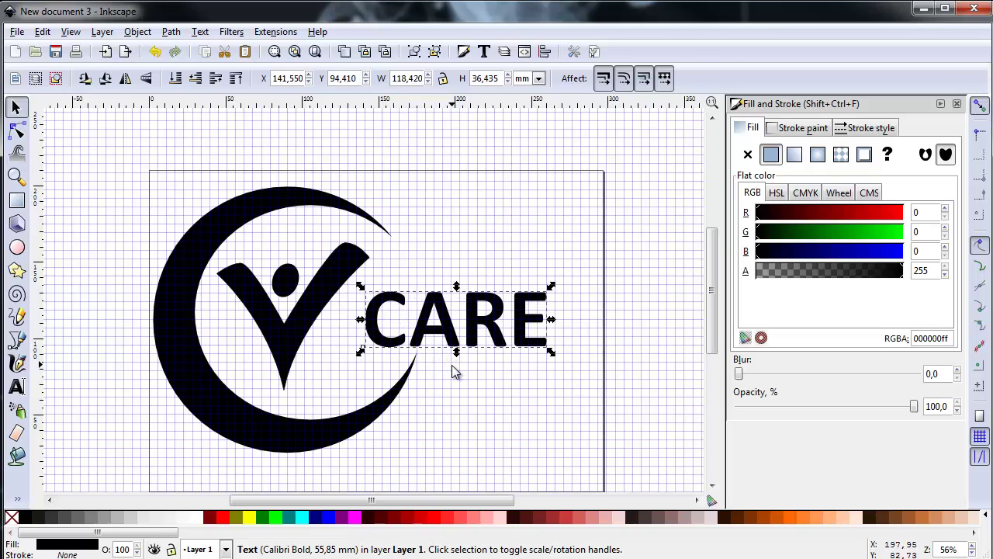
{"action": "key", "text": "Right"}
{"action": "key", "text": "Right"}
{"action": "key", "text": "Right"}
{"action": "key", "text": "Right"}
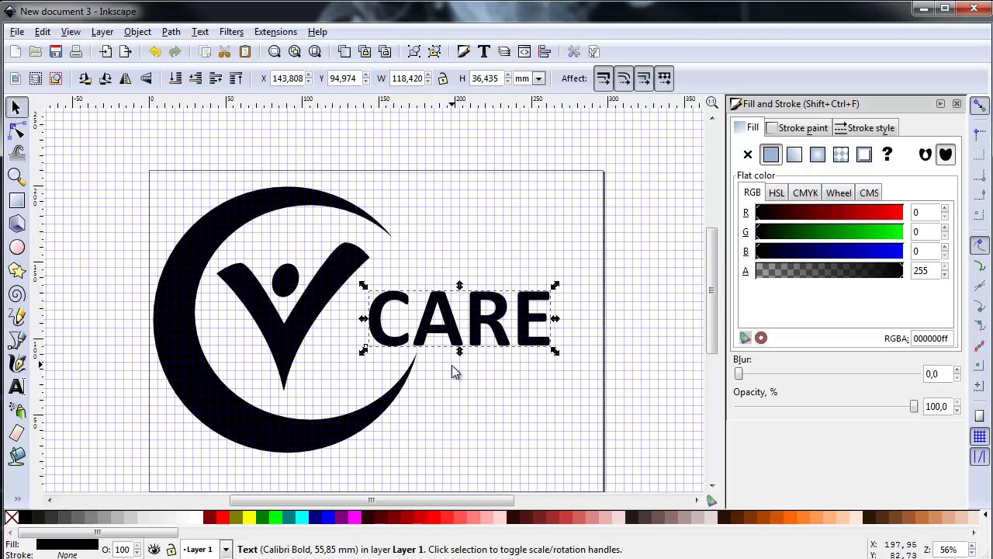
Enlarge the check mark to about 109.7 by 103.4 mm and nudge it right to X 48.2 mm and slightly down.
{"action": "left_click", "coordinate": [295, 327]}
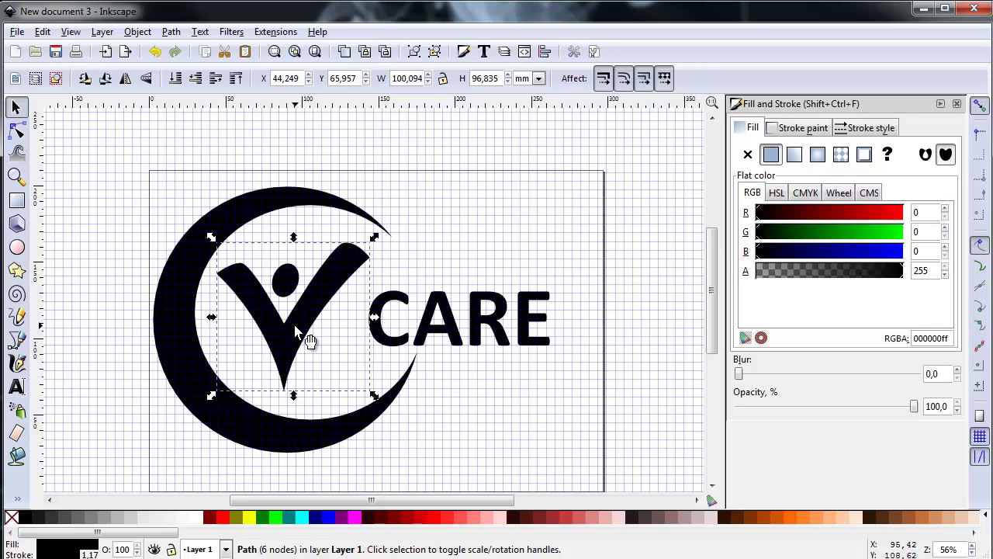
{"action": "left_click_drag", "start_coordinate": [376, 236], "coordinate": [394, 230]}
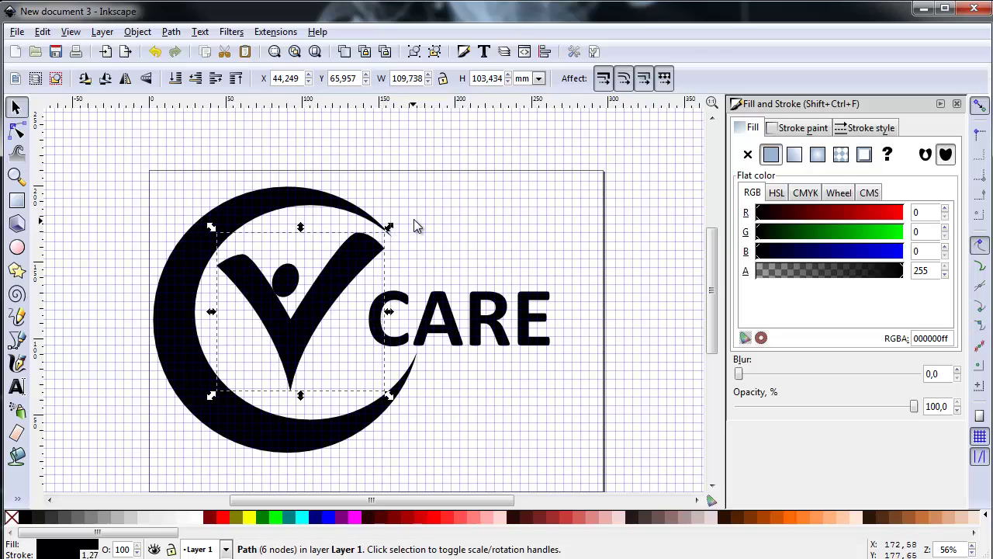
{"action": "key", "text": "alt+Right"}
{"action": "key", "text": "alt+Right"}
{"action": "key", "text": "alt+Right"}
{"action": "key", "text": "alt+Right"}
{"action": "key", "text": "alt+Right"}
{"action": "key", "text": "alt+Right"}
{"action": "key", "text": "alt+Right"}
{"action": "key", "text": "alt+Down"}
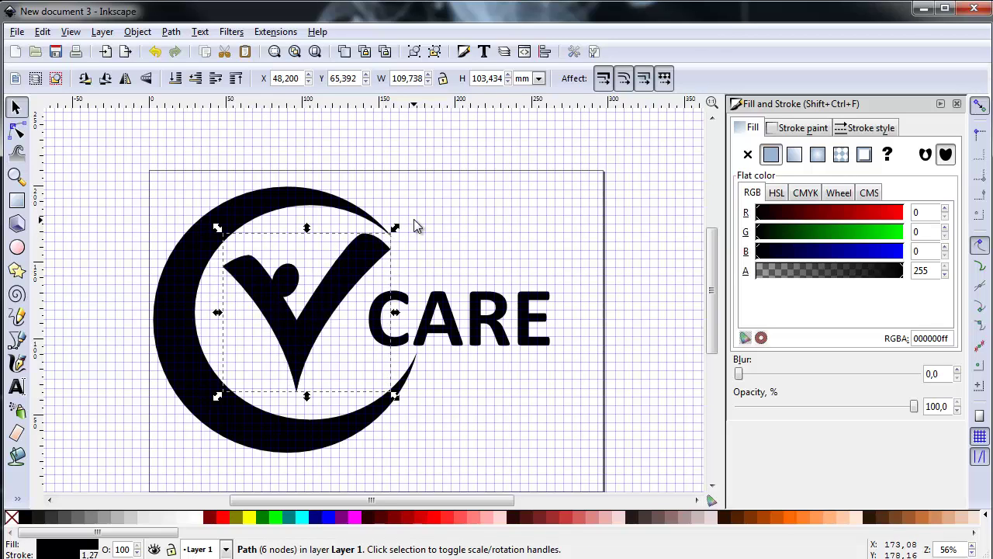
Center the ellipse between the check mark's arms at about X 88.4, Y 128.2 mm.
{"action": "left_click", "coordinate": [299, 283]}
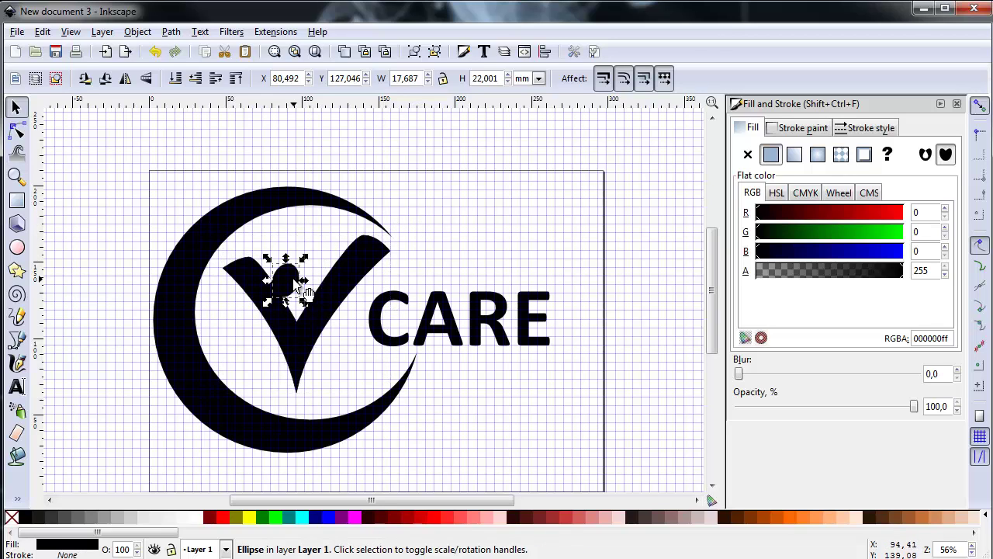
{"action": "key", "text": "alt+Right"}
{"action": "key", "text": "alt+Right"}
{"action": "key", "text": "alt+Right"}
{"action": "key", "text": "alt+Right"}
{"action": "key", "text": "alt+Right"}
{"action": "key", "text": "alt+Right"}
{"action": "key", "text": "alt+Right"}
{"action": "key", "text": "alt+Right"}
{"action": "key", "text": "alt+Right"}
{"action": "key", "text": "alt+Right"}
{"action": "key", "text": "alt+Right"}
{"action": "key", "text": "alt+Right"}
{"action": "key", "text": "alt+Up"}
{"action": "key", "text": "alt+Up"}
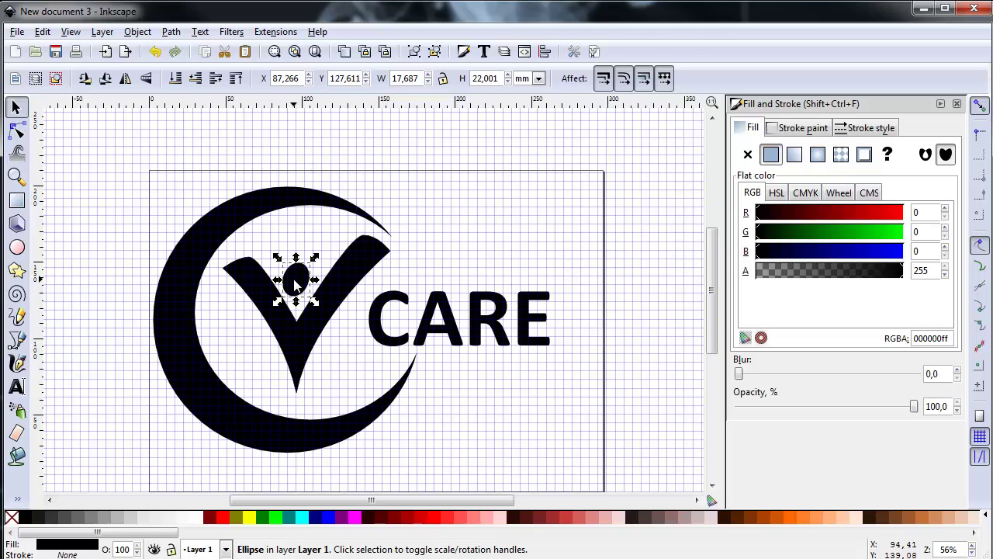
{"action": "key", "text": "alt+Right"}
{"action": "key", "text": "alt+Right"}
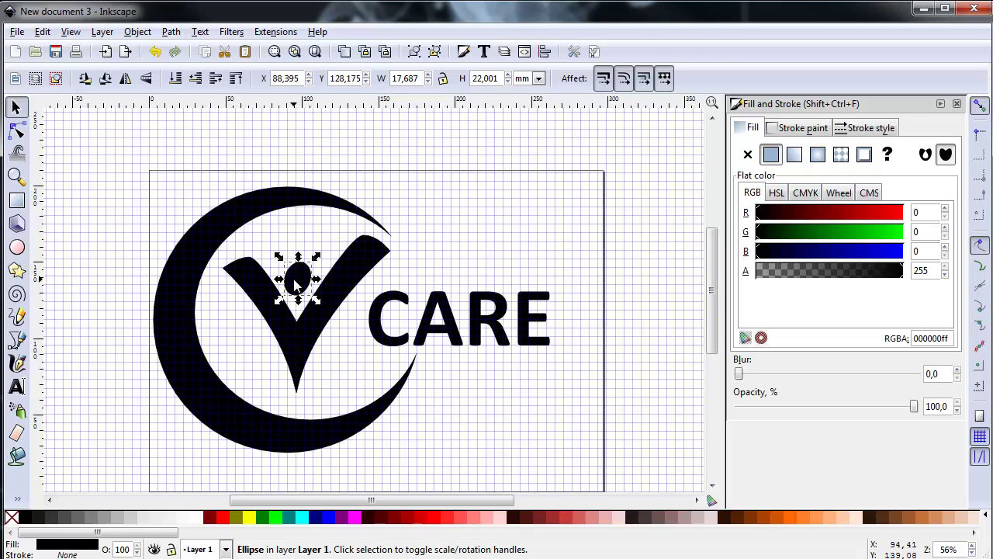
Nudge the crescent up and right to about X 6.1, Y 28.1 mm.
{"action": "left_click", "coordinate": [260, 219]}
{"action": "key", "text": "Up"}
{"action": "key", "text": "Up"}
{"action": "key", "text": "Up"}
{"action": "key", "text": "Up"}
{"action": "key", "text": "Up"}
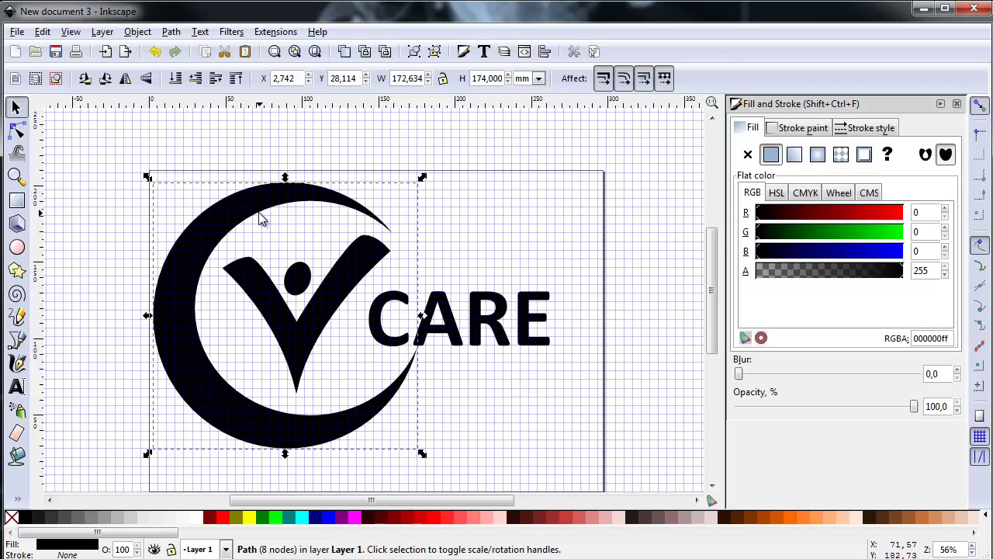
{"action": "key", "text": "Right"}
{"action": "key", "text": "Right"}
{"action": "key", "text": "Right"}
{"action": "key", "text": "Right"}
{"action": "key", "text": "Right"}
{"action": "key", "text": "Right"}
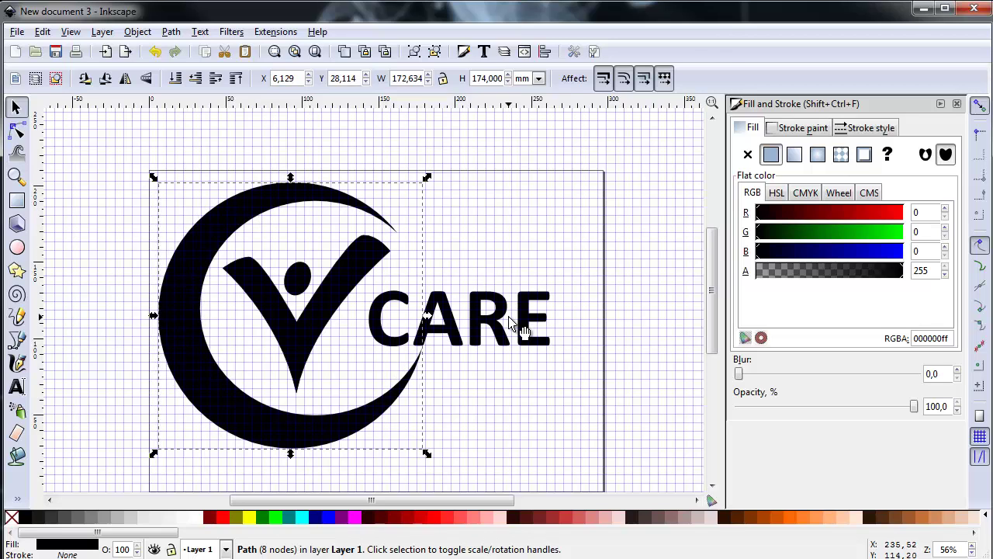
Nudge the "CARE" text right and up to about X 147.2, Y 97.8 mm.
{"action": "left_click", "coordinate": [525, 330]}
{"action": "key", "text": "Right"}
{"action": "key", "text": "Right"}
{"action": "key", "text": "Right"}
{"action": "key", "text": "Right"}
{"action": "key", "text": "Right"}
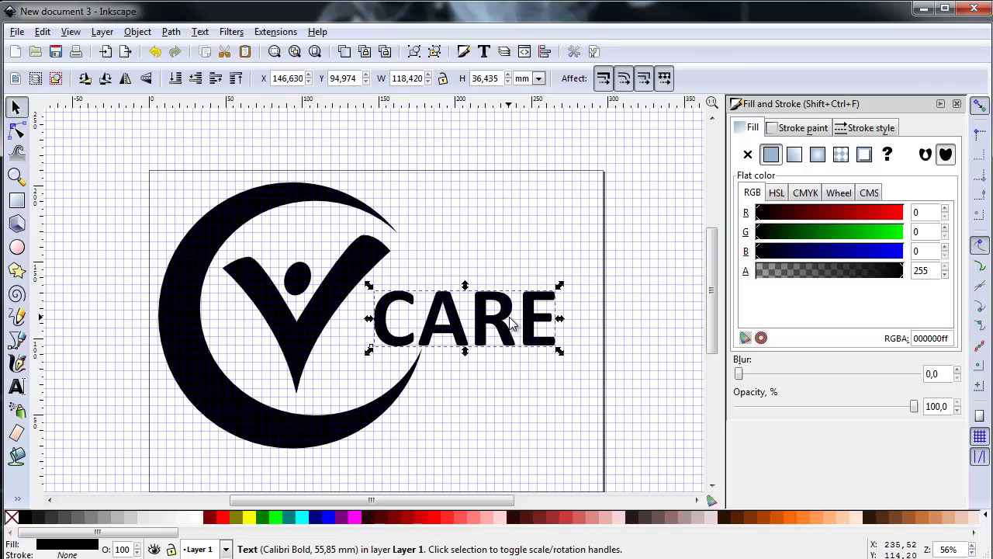
{"action": "key", "text": "Up"}
{"action": "key", "text": "Up"}
{"action": "key", "text": "Up"}
{"action": "key", "text": "Up"}
{"action": "key", "text": "Up"}
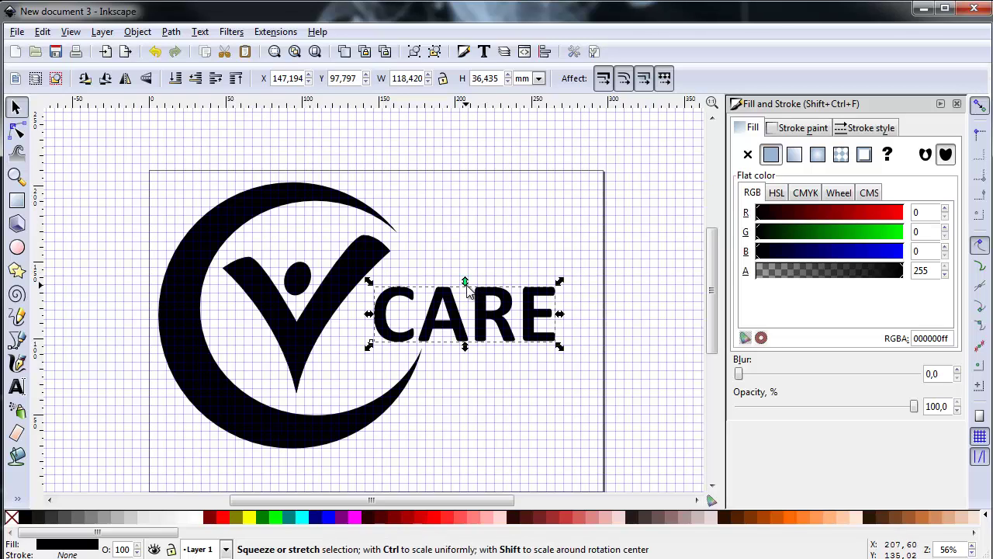
Hide the grid and squash the "CARE" text from its top edge to about 27.8 mm high.
{"action": "left_click", "coordinate": [70, 32]}
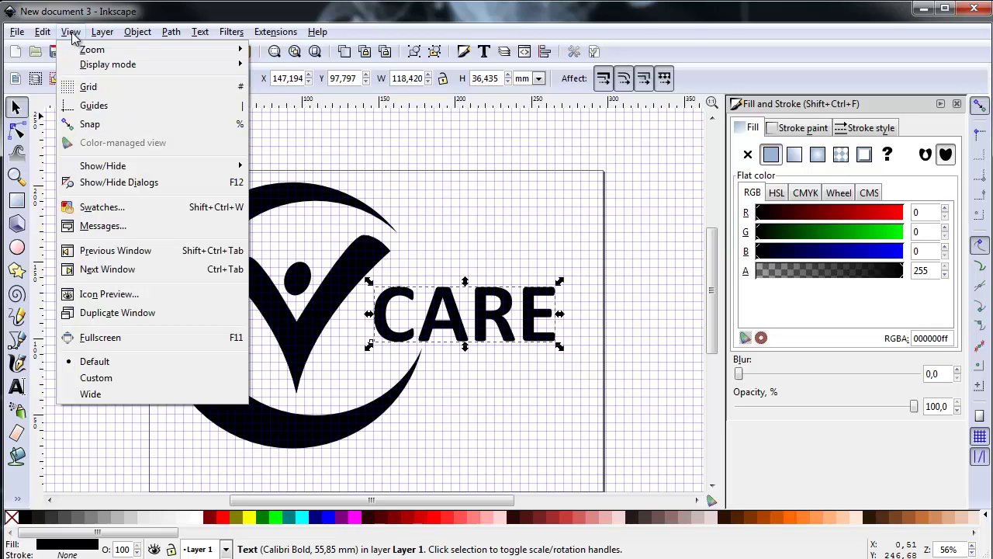
{"action": "left_click", "coordinate": [88, 86]}
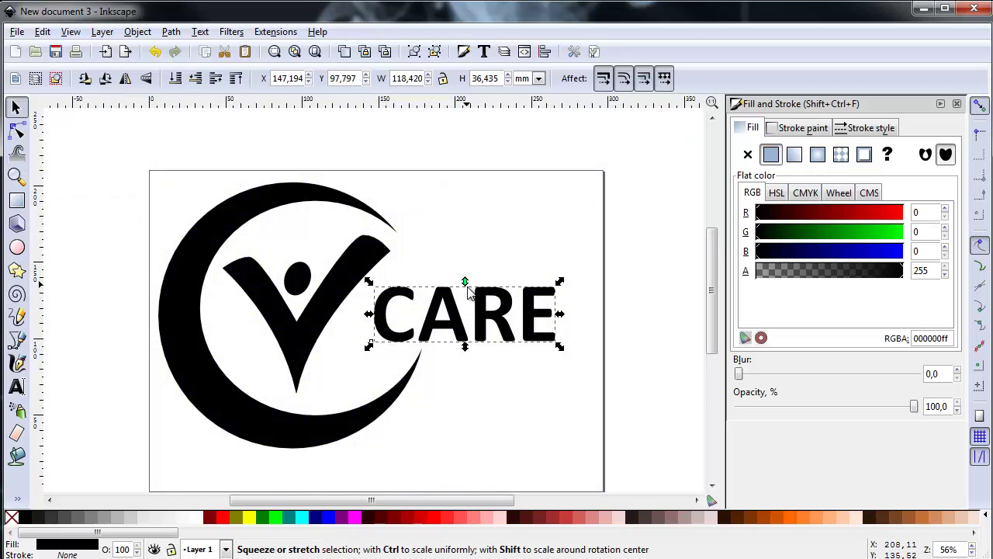
{"action": "left_click_drag", "start_coordinate": [465, 283], "coordinate": [468, 305]}
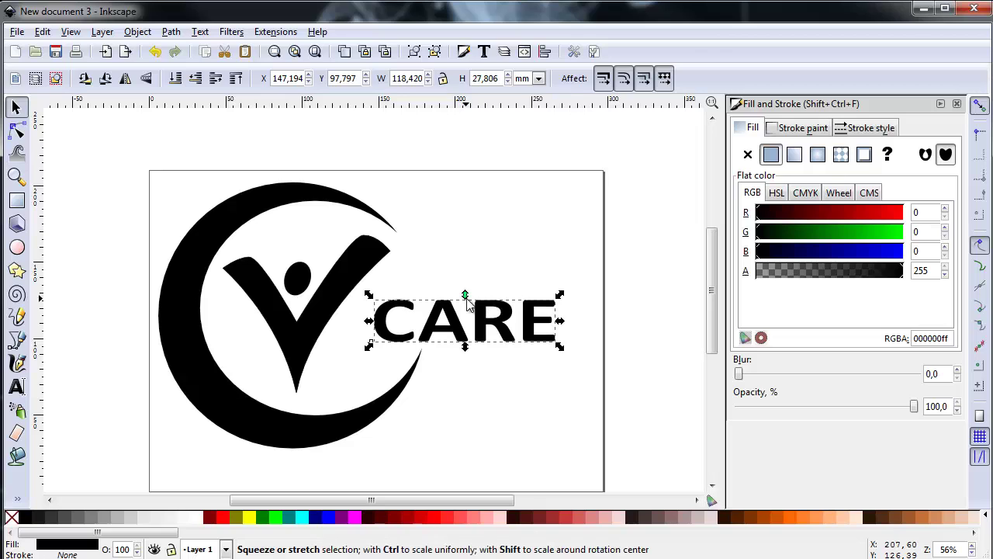
Nudge the "CARE" text up and right to about X 149.5, Y 101.2 mm and deselect it.
{"action": "key", "text": "Up"}
{"action": "key", "text": "Up"}
{"action": "key", "text": "Up"}
{"action": "key", "text": "Up"}
{"action": "key", "text": "Up"}
{"action": "key", "text": "Up"}
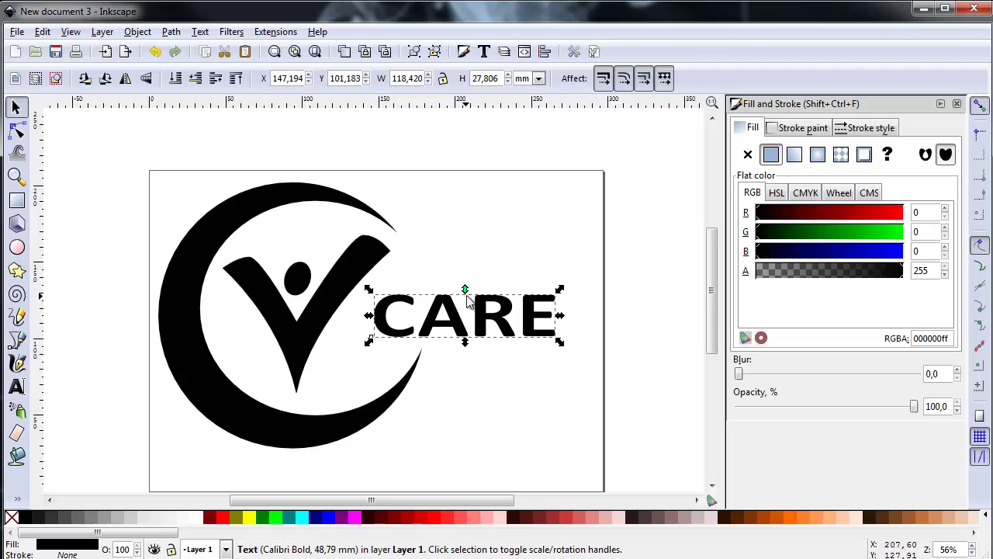
{"action": "key", "text": "Right"}
{"action": "key", "text": "Right"}
{"action": "key", "text": "Right"}
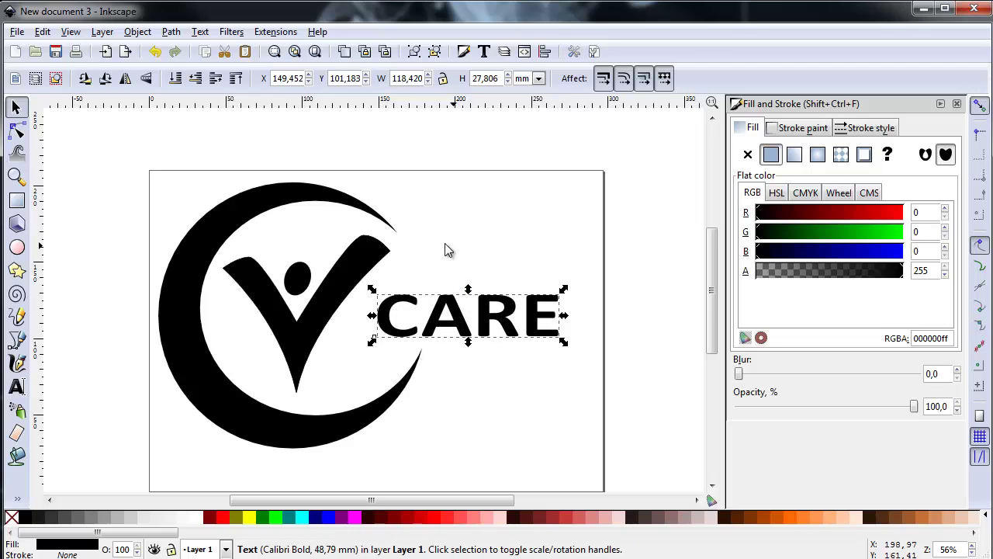
{"action": "left_click", "coordinate": [163, 142]}
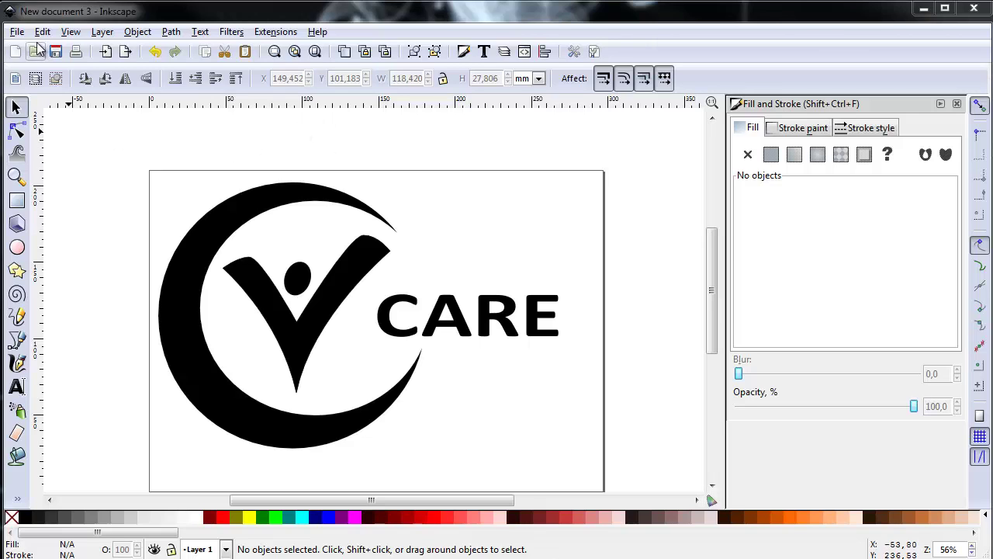
Save the document to the Desktop as an Inkscape SVG named vcare_logo.
{"action": "left_click", "coordinate": [17, 32]}
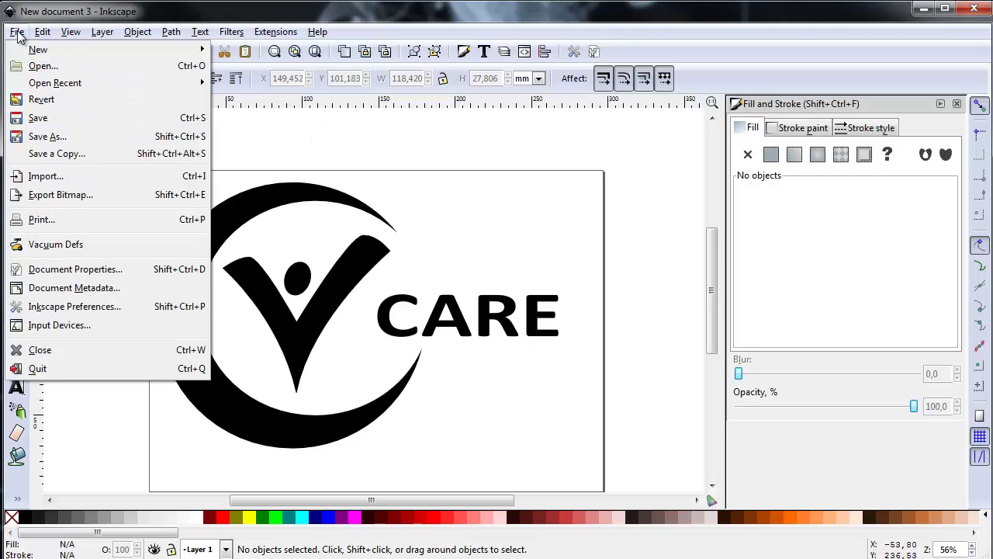
{"action": "left_click", "coordinate": [35, 120]}
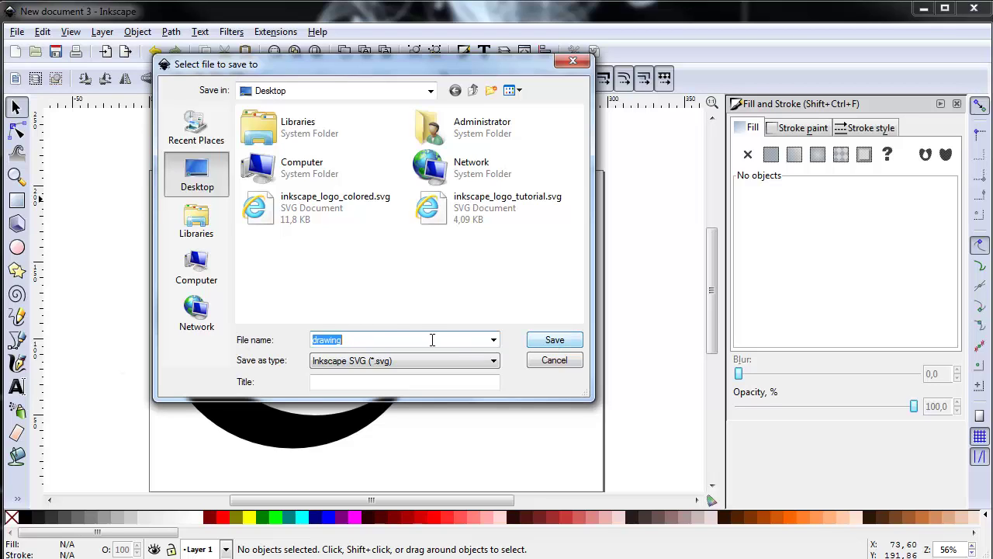
{"action": "left_click", "coordinate": [395, 340]}
{"action": "left_click_drag", "start_coordinate": [395, 340], "coordinate": [281, 340]}
{"action": "type", "text": "vcare"}
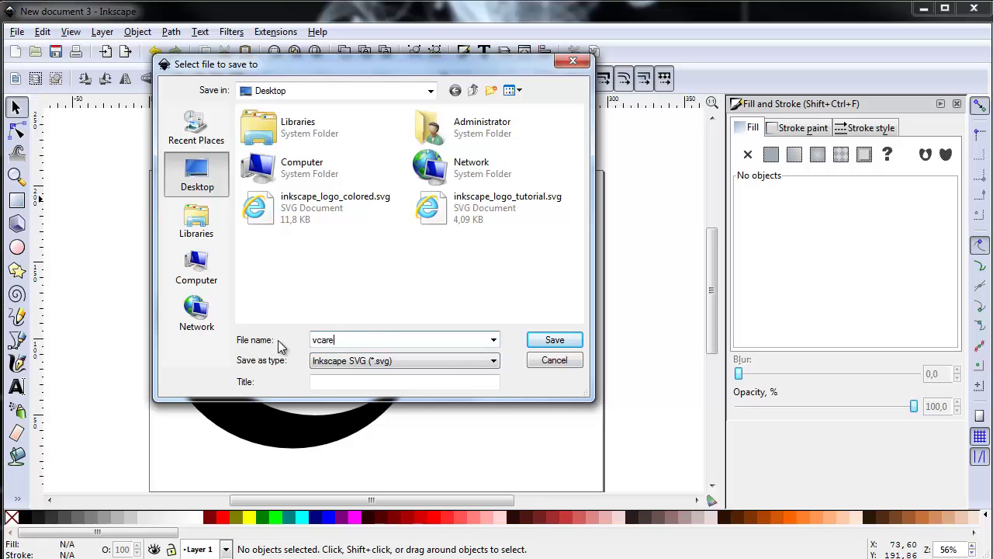
{"action": "type", "text": "_logo"}
{"action": "left_click", "coordinate": [551, 341]}
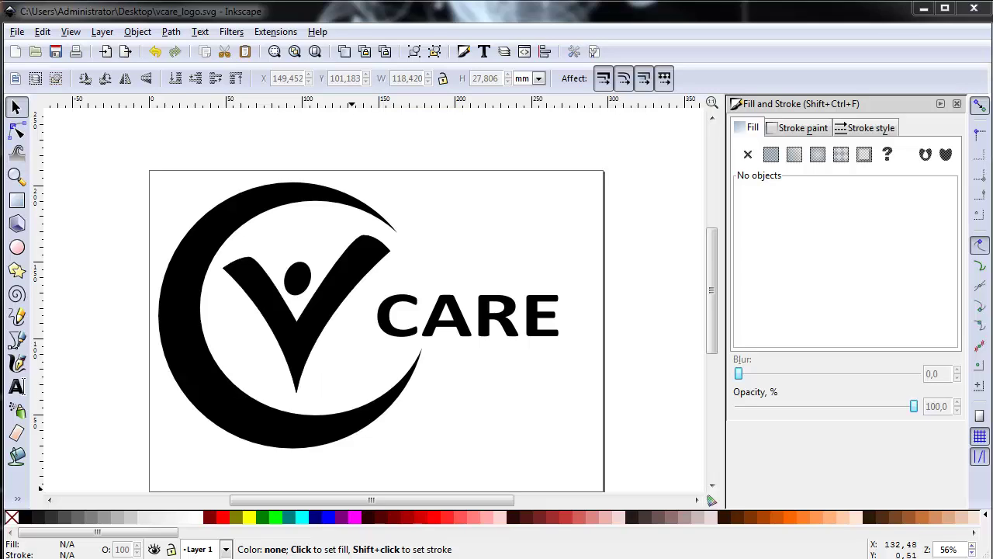
Convert the "CARE" text object to paths.
{"action": "left_click", "coordinate": [479, 341]}
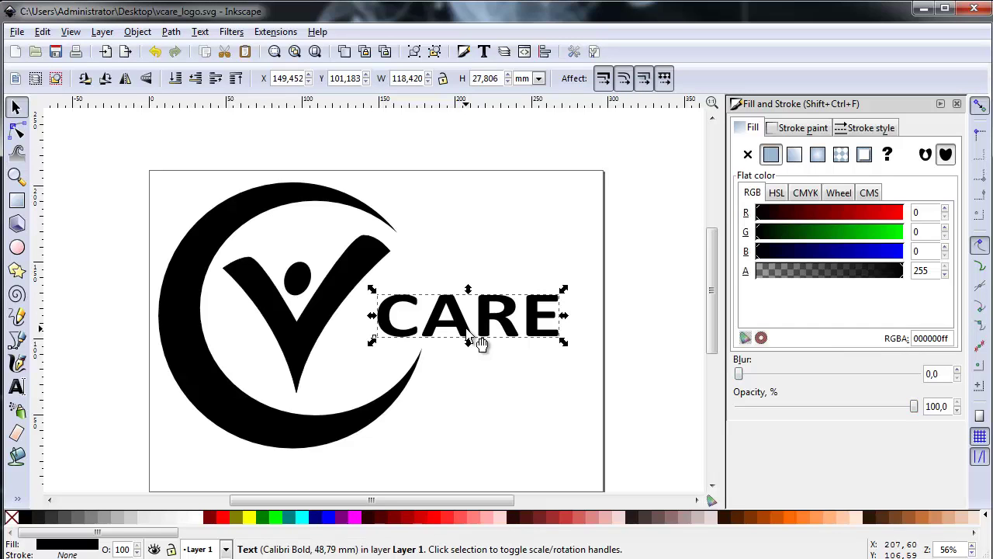
{"action": "left_click", "coordinate": [171, 32]}
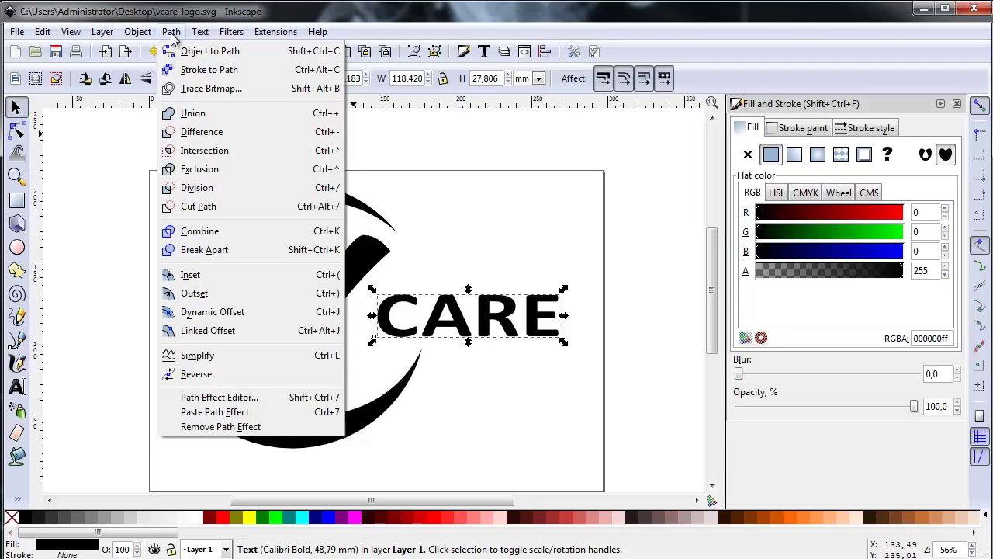
{"action": "left_click", "coordinate": [190, 50]}
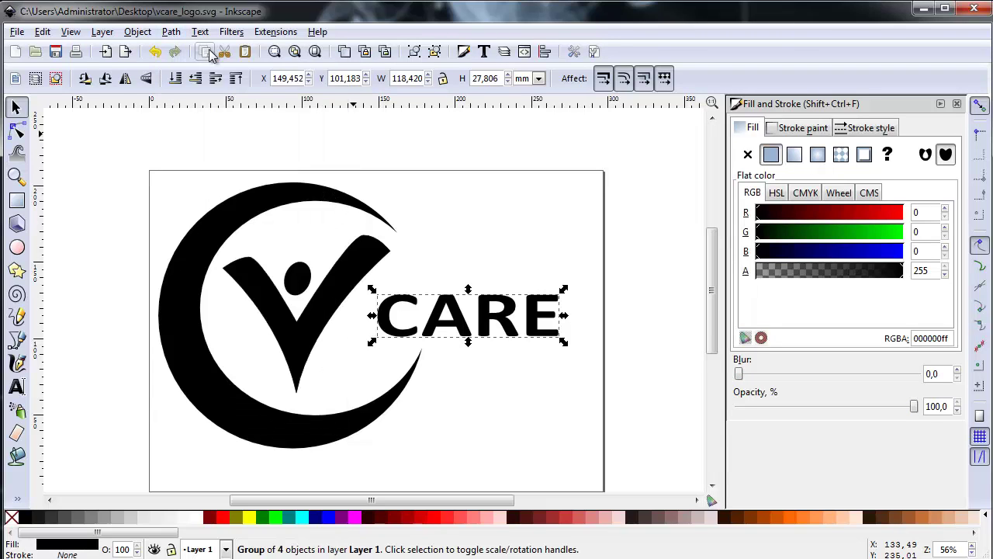
Enter the converted "CARE" group and select its letters one at a time to check that each is a separate path.
{"action": "left_click", "coordinate": [452, 328]}
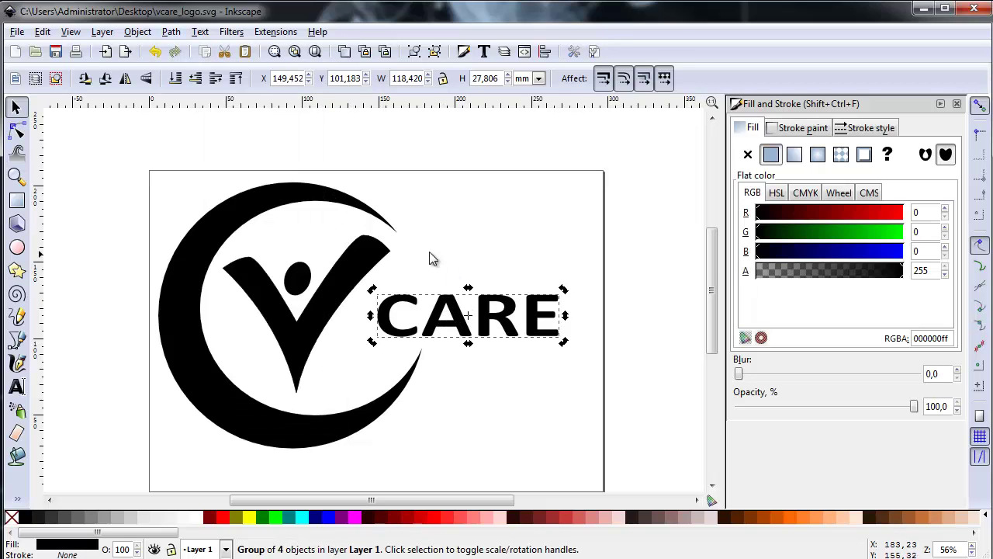
{"action": "double_click", "coordinate": [450, 320]}
{"action": "left_click", "coordinate": [453, 325]}
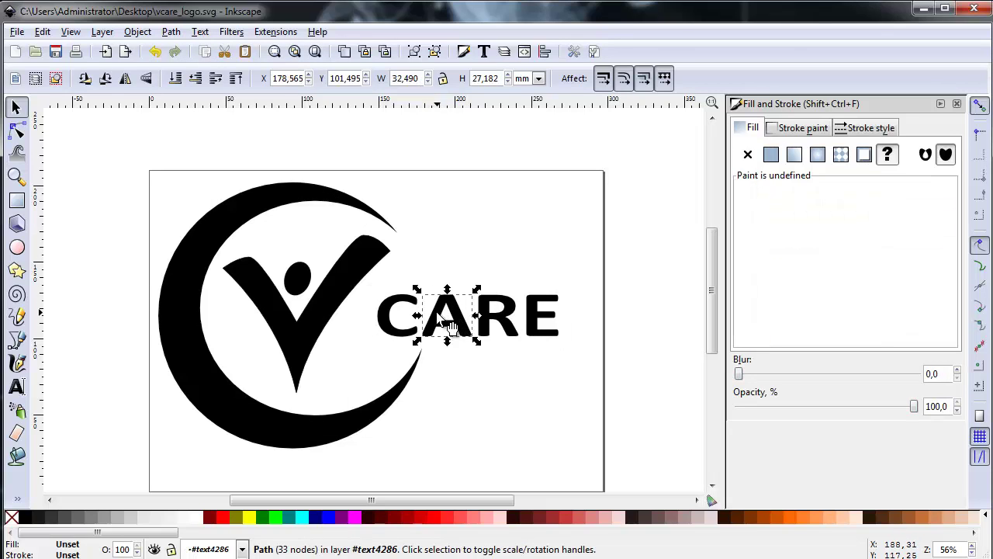
{"action": "left_click", "coordinate": [388, 315]}
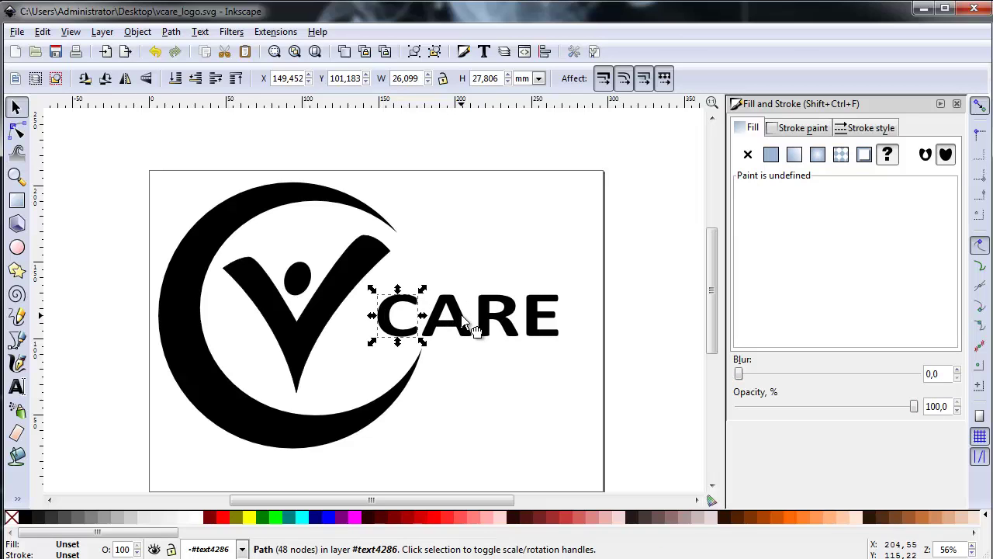
{"action": "left_click", "coordinate": [463, 319]}
{"action": "left_click", "coordinate": [393, 329]}
{"action": "left_click", "coordinate": [455, 319]}
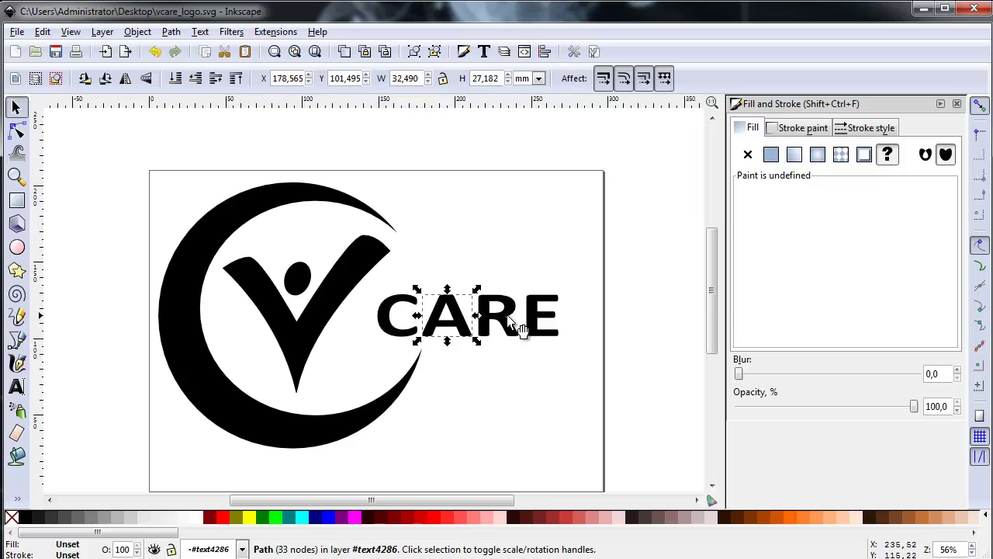
{"action": "left_click", "coordinate": [510, 320]}
{"action": "left_click", "coordinate": [539, 326]}
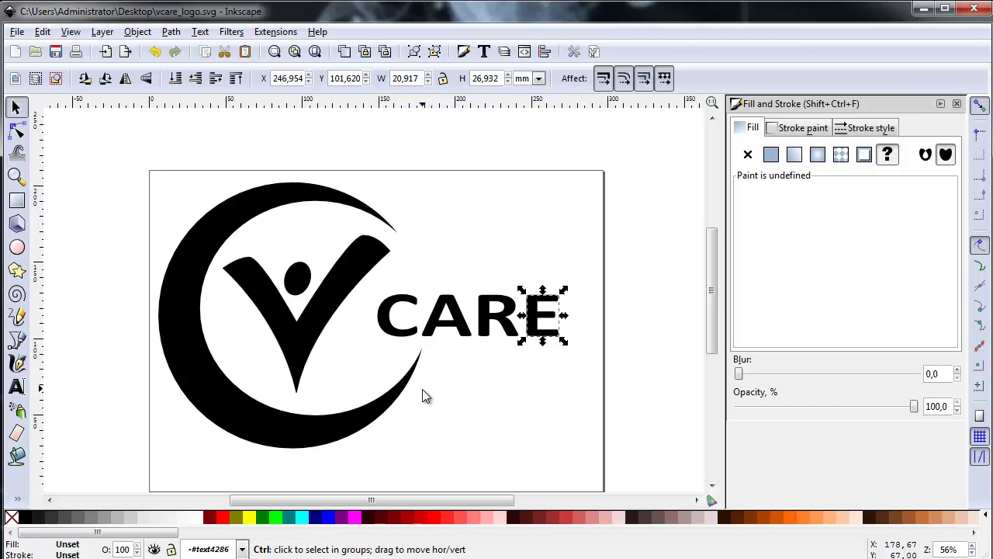
Save the changes to the logo file and deselect the letter E.
{"action": "key", "text": "ctrl+s"}
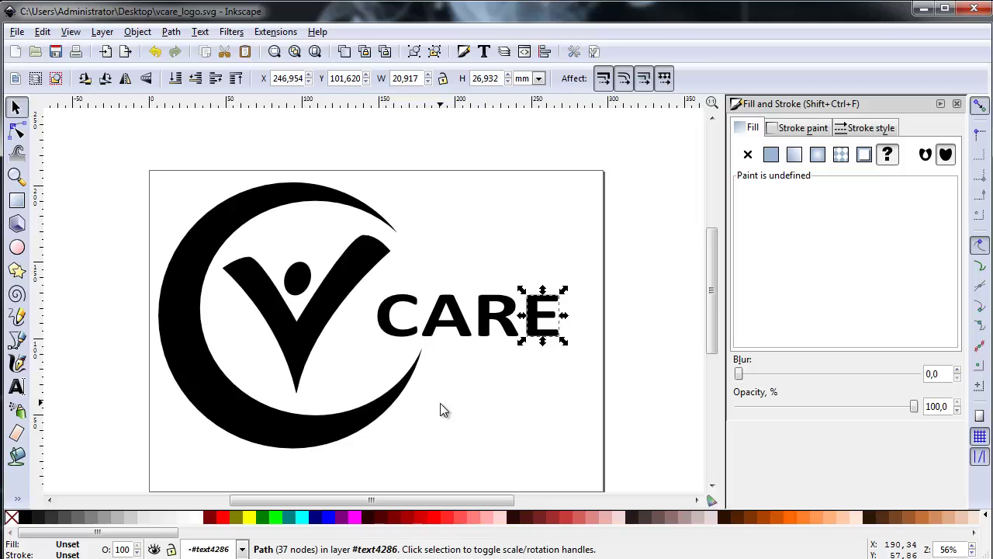
{"action": "left_click", "coordinate": [440, 410]}
{"action": "scroll", "coordinate": [439, 411], "scroll_direction": "down", "scroll_amount": 1}
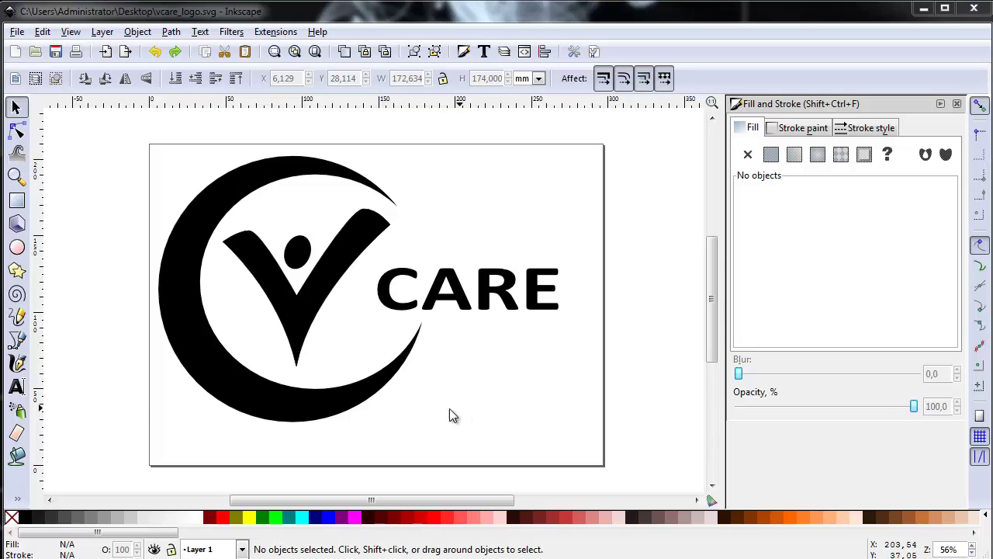
Set the crescent's fill to RGB 230, 144, 85 and check the color's CMYK values.
{"action": "left_click", "coordinate": [232, 390]}
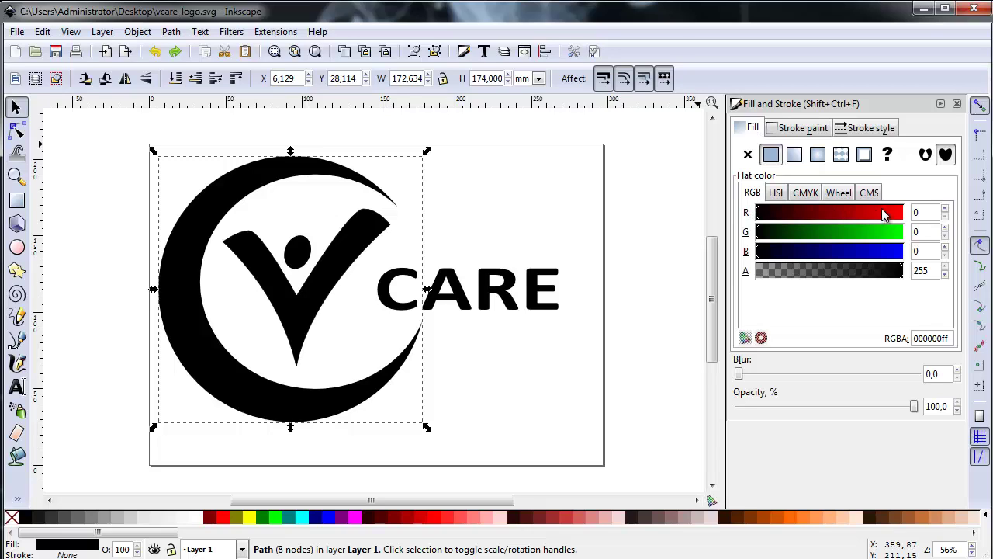
{"action": "left_click", "coordinate": [915, 212]}
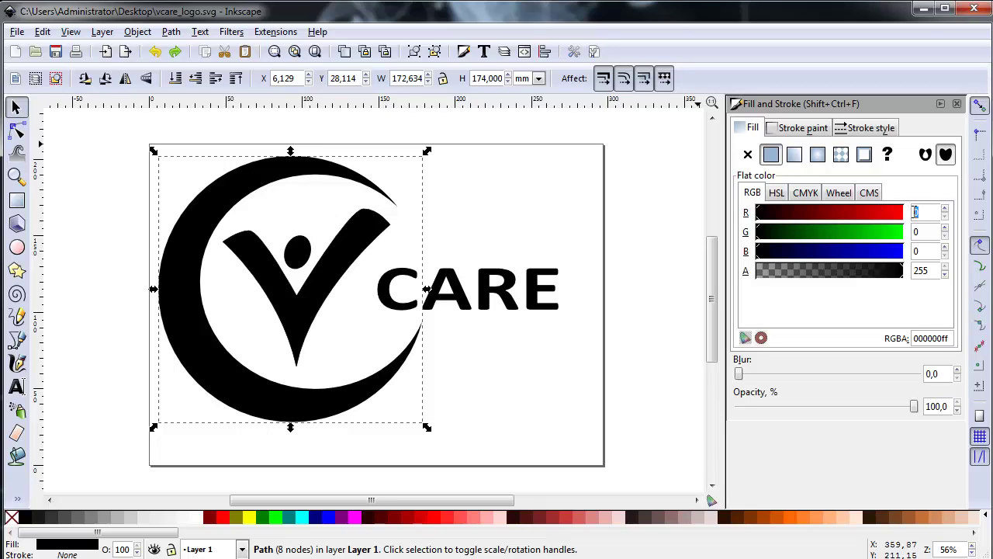
{"action": "type", "text": "230"}
{"action": "left_click", "coordinate": [915, 230]}
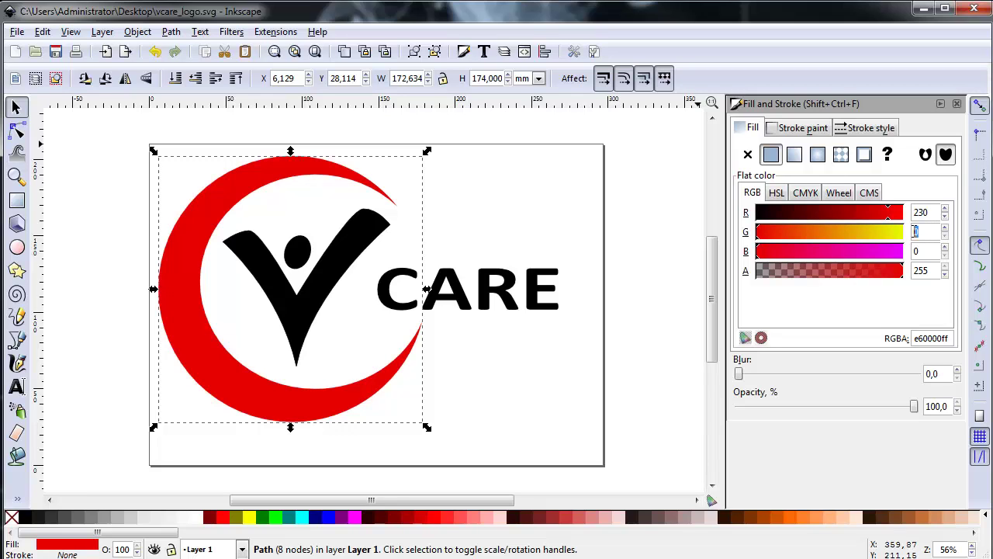
{"action": "type", "text": "144"}
{"action": "key", "text": "Return"}
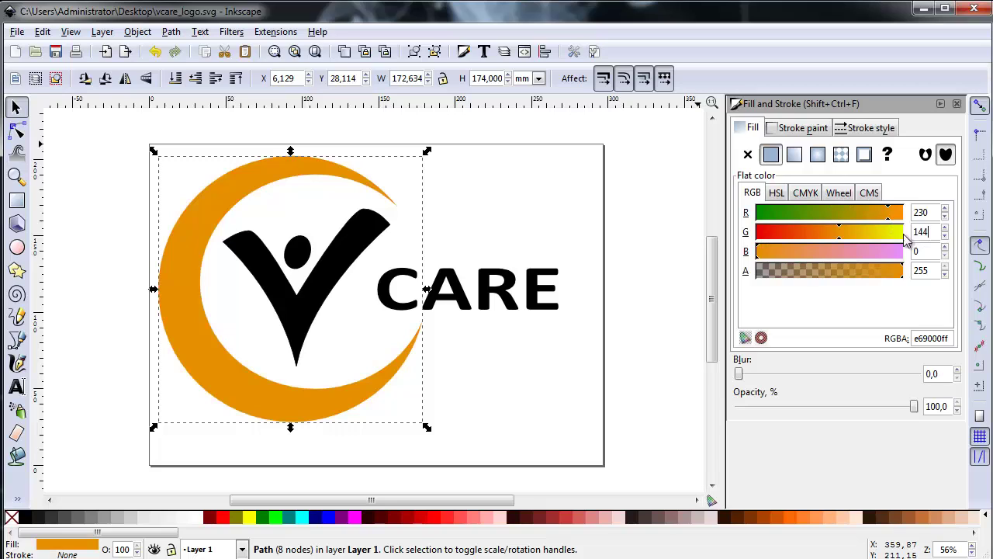
{"action": "left_click", "coordinate": [923, 250]}
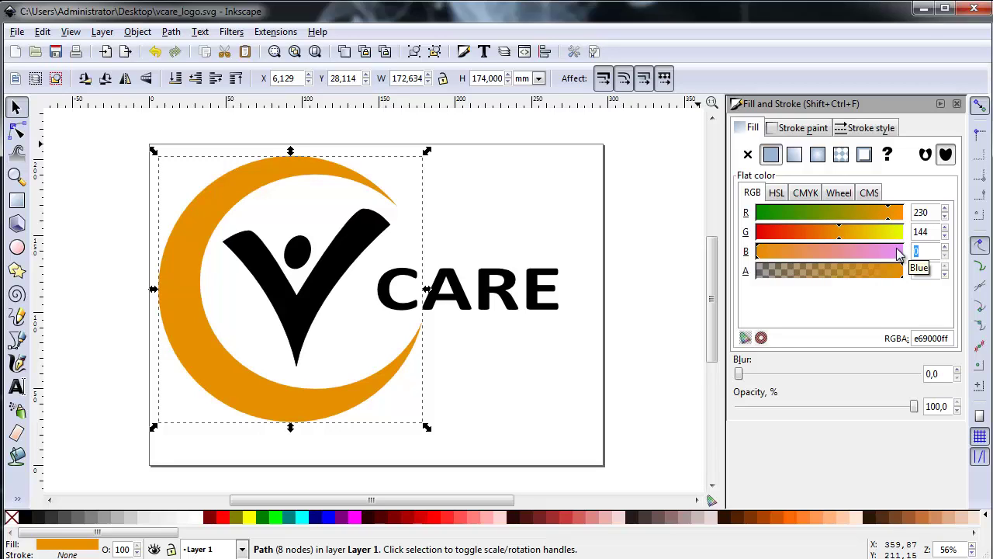
{"action": "type", "text": "85"}
{"action": "key", "text": "Return"}
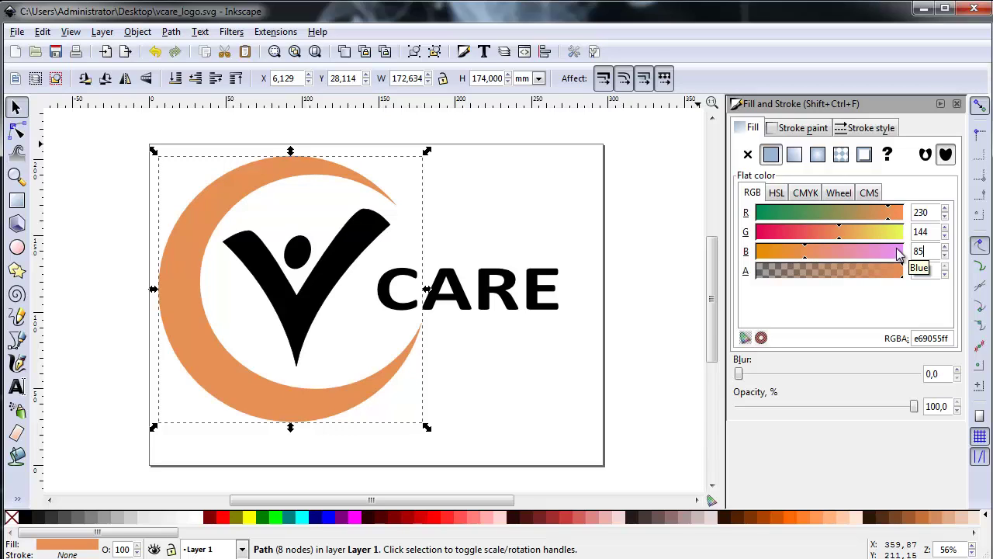
{"action": "left_click", "coordinate": [806, 193]}
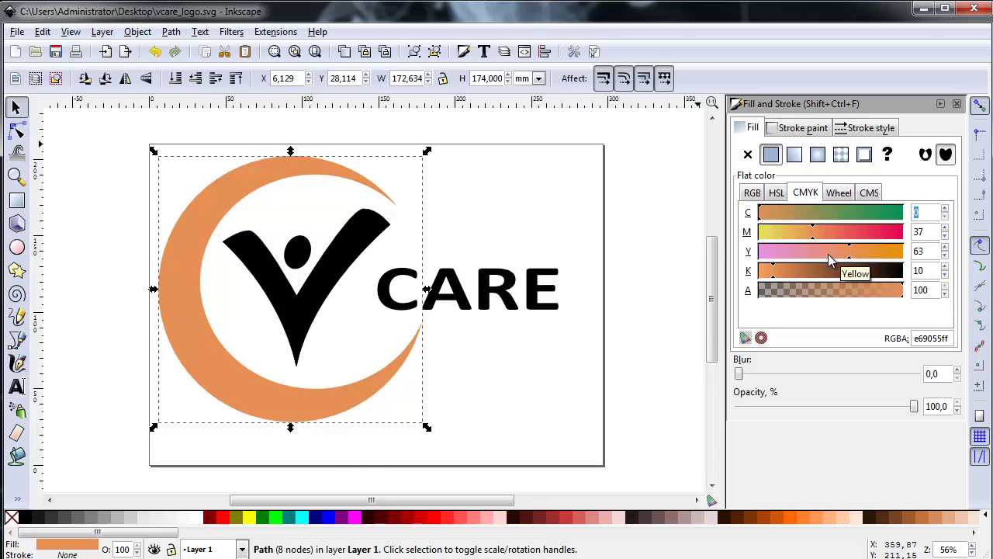
{"action": "left_click", "coordinate": [752, 193]}
Fill the check mark and the ellipse together with RGB 131, 172, 189 and remove their stroke paint.
{"action": "left_click", "coordinate": [303, 324]}
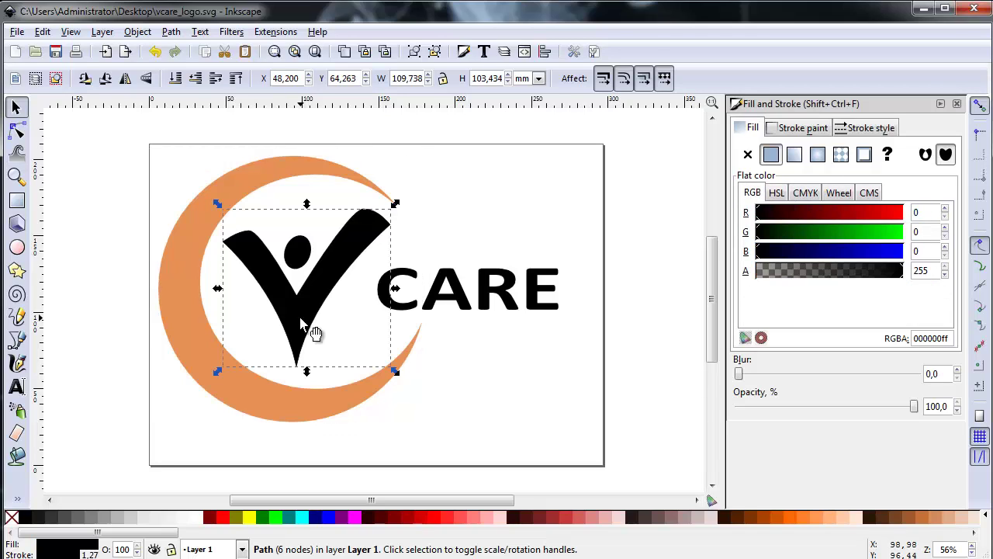
{"action": "left_click", "coordinate": [302, 260], "text": "shift"}
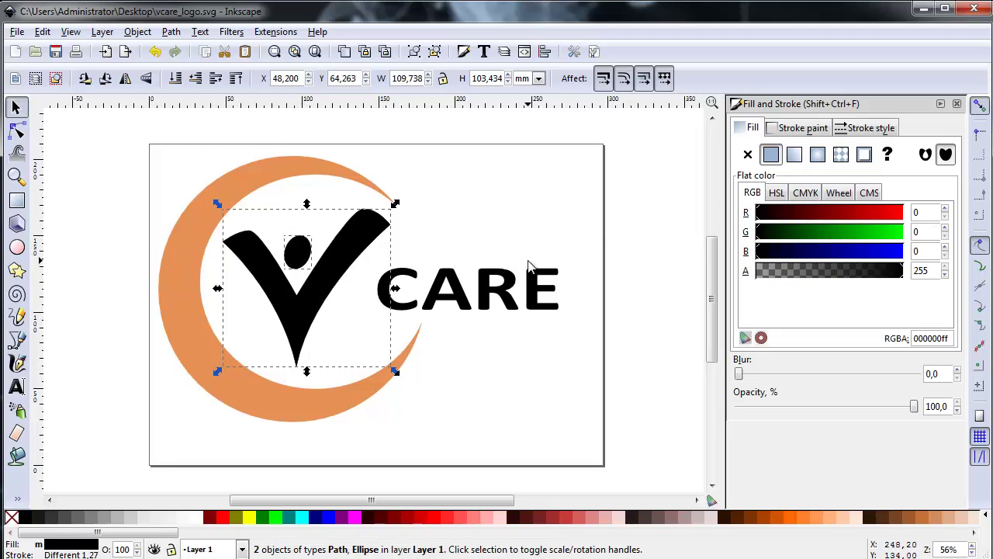
{"action": "left_click", "coordinate": [917, 212]}
{"action": "key", "text": "BackSpace"}
{"action": "type", "text": "131"}
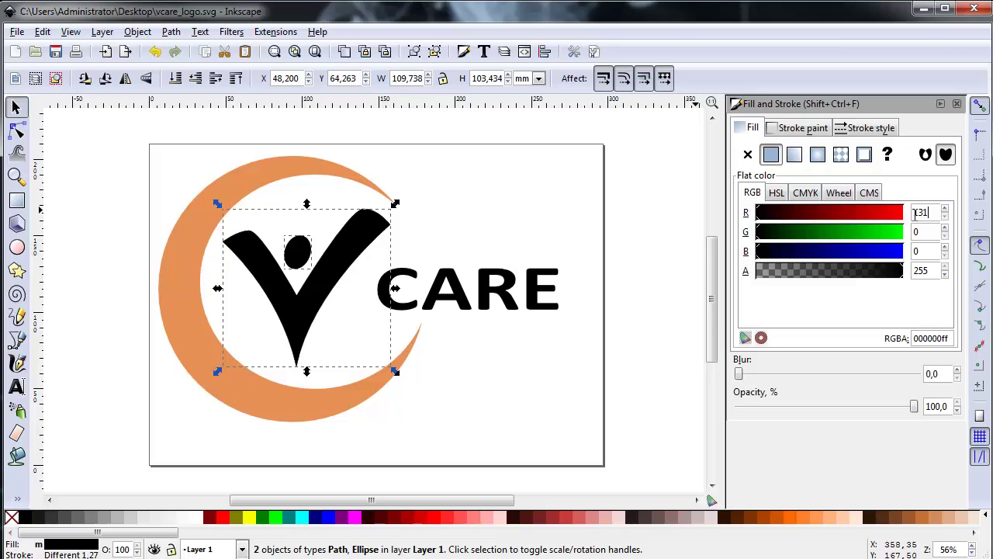
{"action": "key", "text": "Tab"}
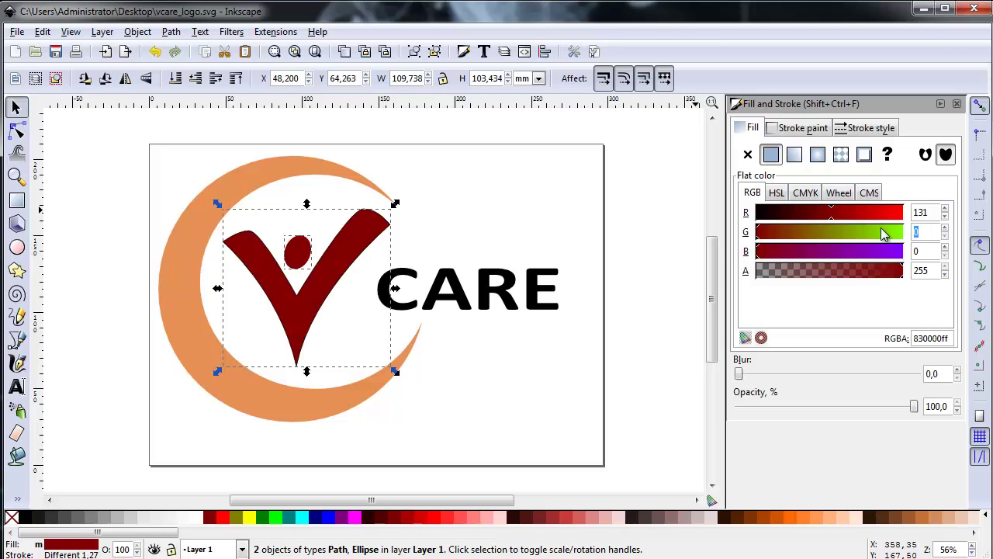
{"action": "type", "text": "172"}
{"action": "key", "text": "Tab"}
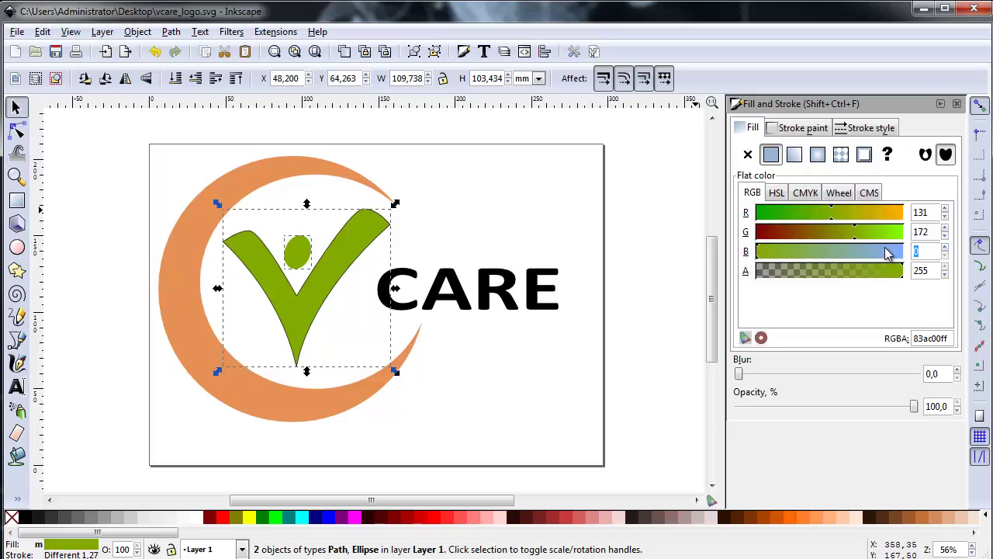
{"action": "type", "text": "189"}
{"action": "key", "text": "Return"}
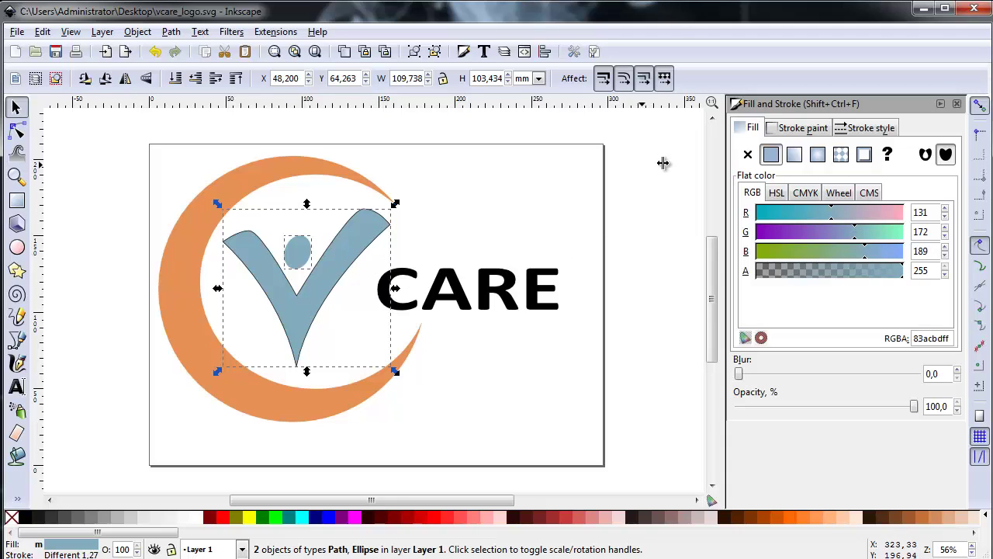
{"action": "left_click", "coordinate": [805, 129]}
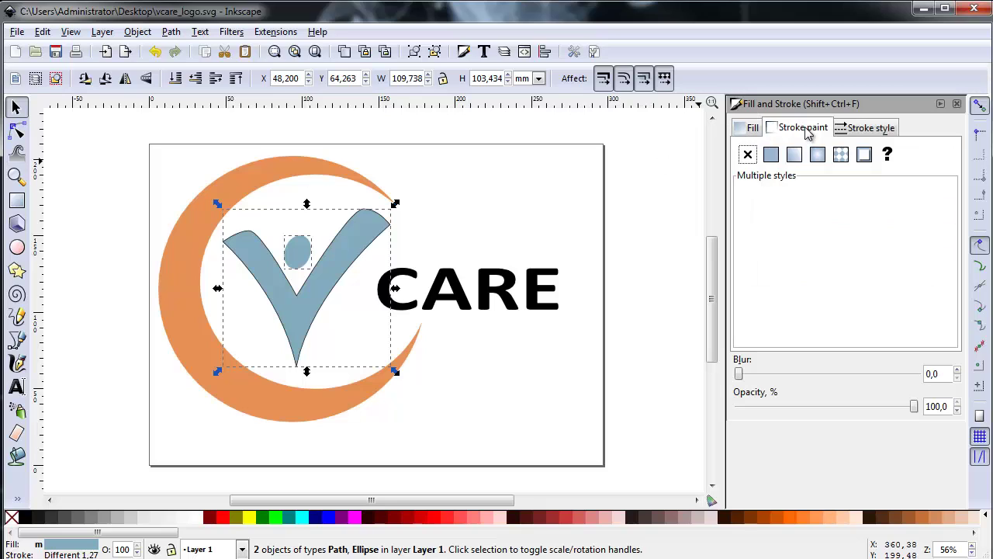
{"action": "left_click", "coordinate": [747, 155]}
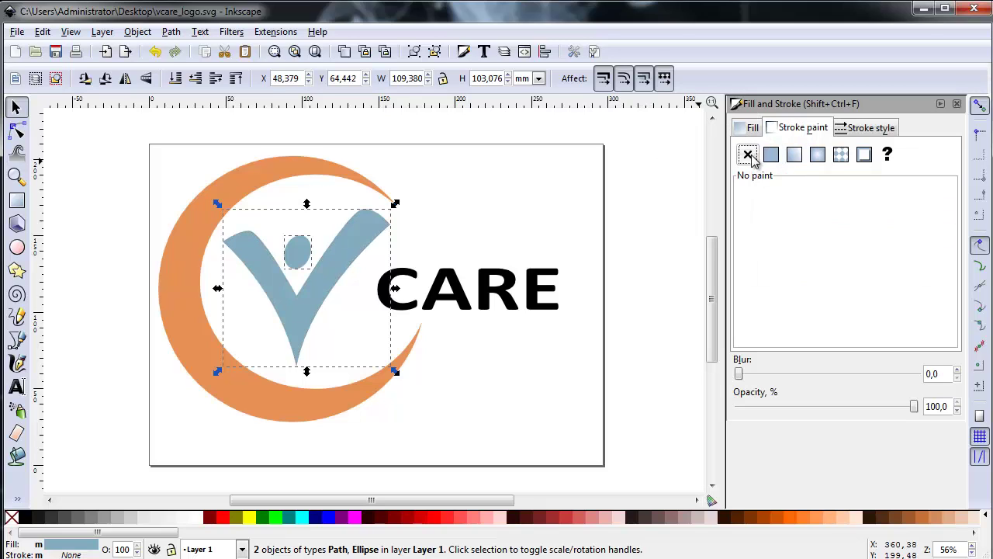
Set the fill of the "CARE" lettering group to RGB 61, 69, 64.
{"action": "left_click", "coordinate": [443, 310]}
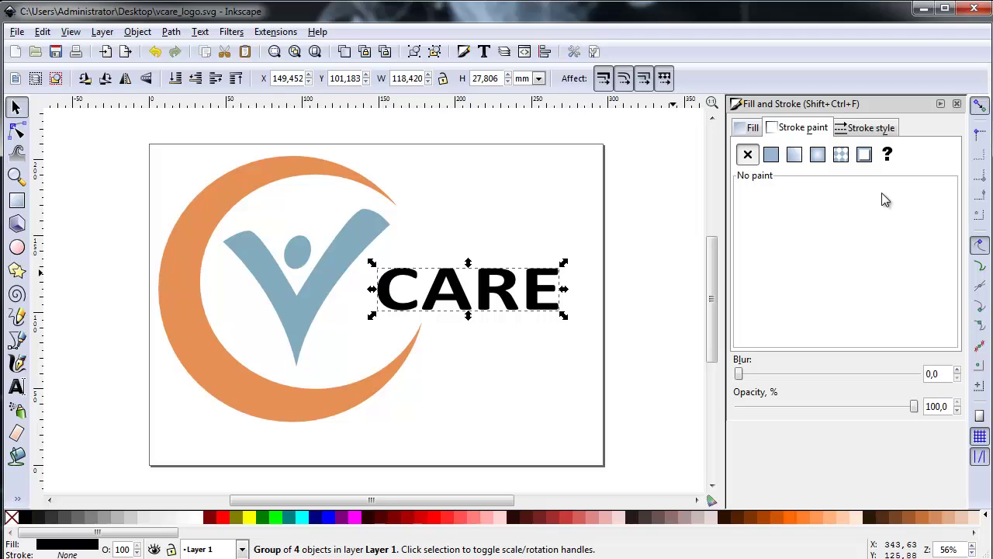
{"action": "left_click", "coordinate": [751, 128]}
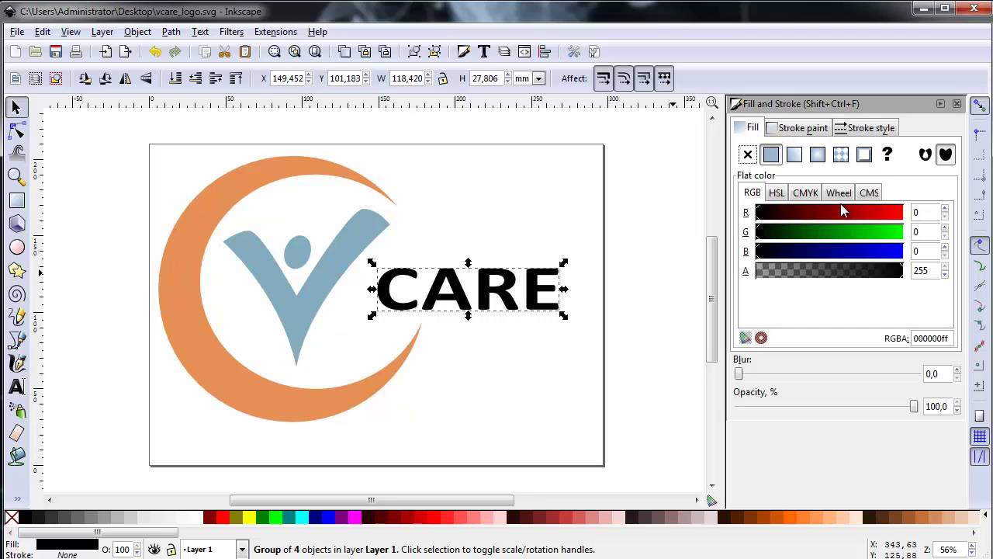
{"action": "double_click", "coordinate": [915, 213]}
{"action": "type", "text": "61"}
{"action": "double_click", "coordinate": [908, 232]}
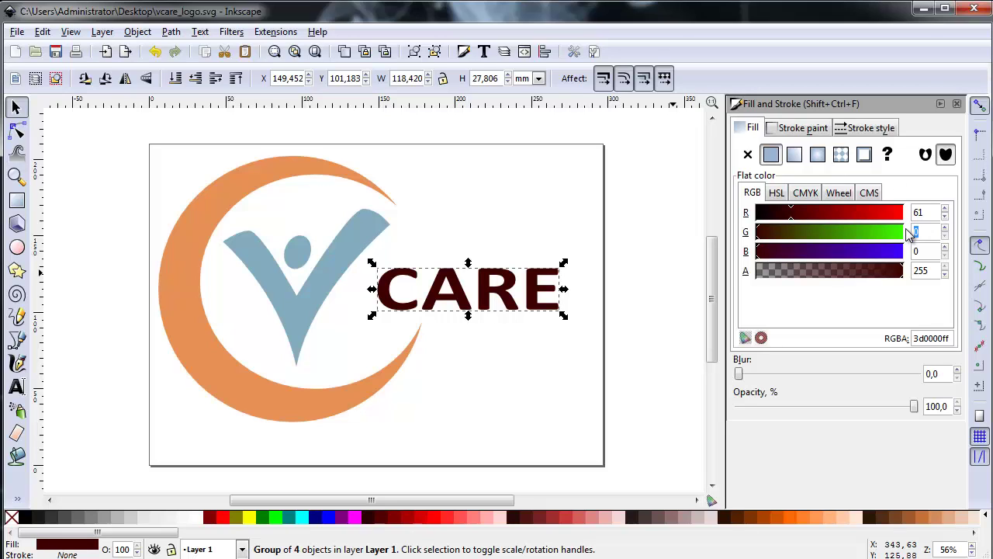
{"action": "type", "text": "69"}
{"action": "key", "text": "Tab"}
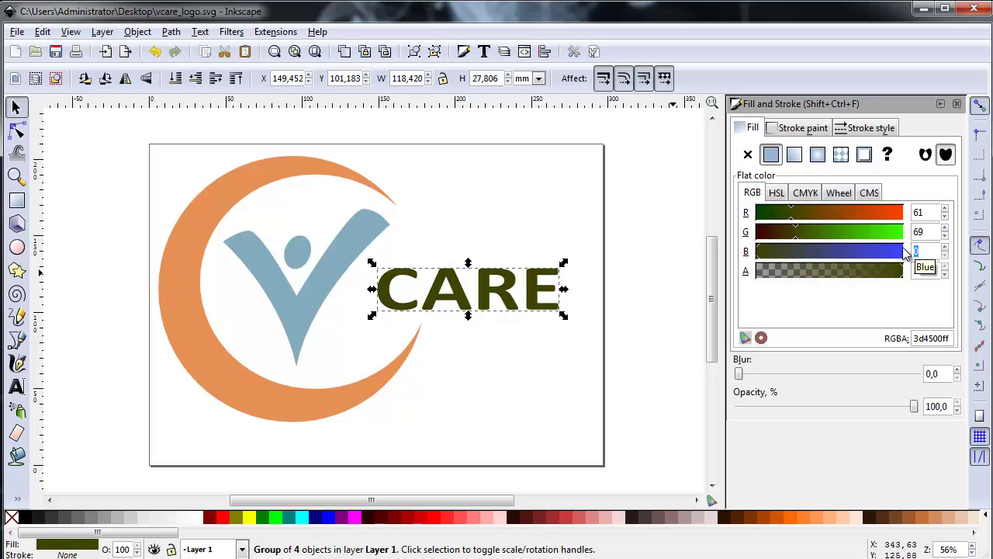
{"action": "type", "text": "64"}
{"action": "key", "text": "Return"}
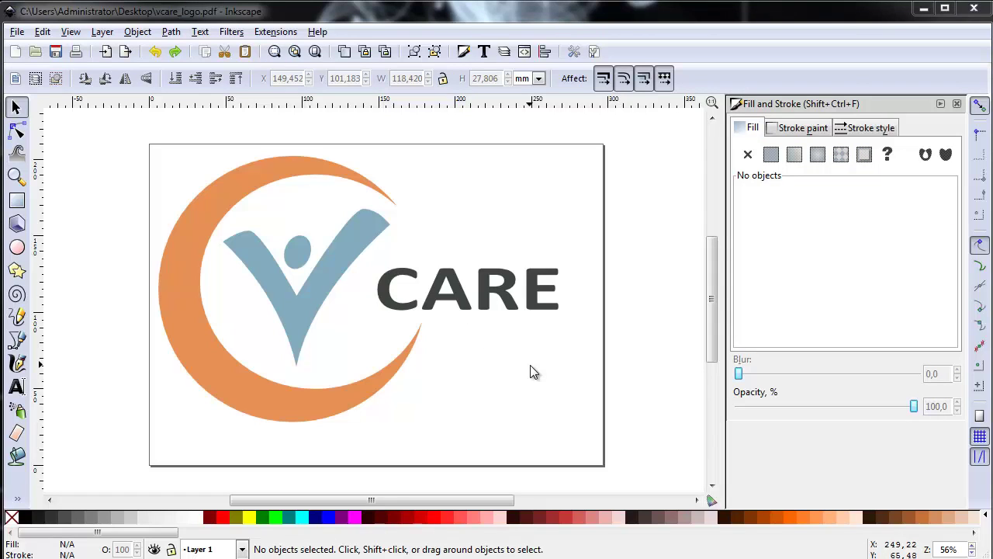
Save the logo to the desktop as vcare_logo in Portable Document Format, version PDF 1.5, and view the PDF in Adobe Acrobat Pro.
{"action": "left_click", "coordinate": [16, 32]}
{"action": "left_click", "coordinate": [101, 134]}
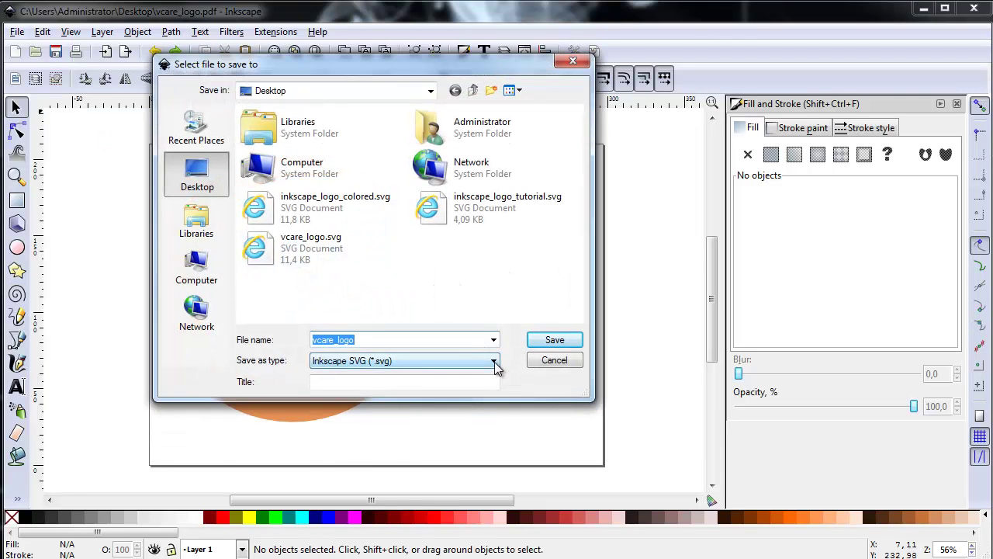
{"action": "left_click", "coordinate": [495, 366]}
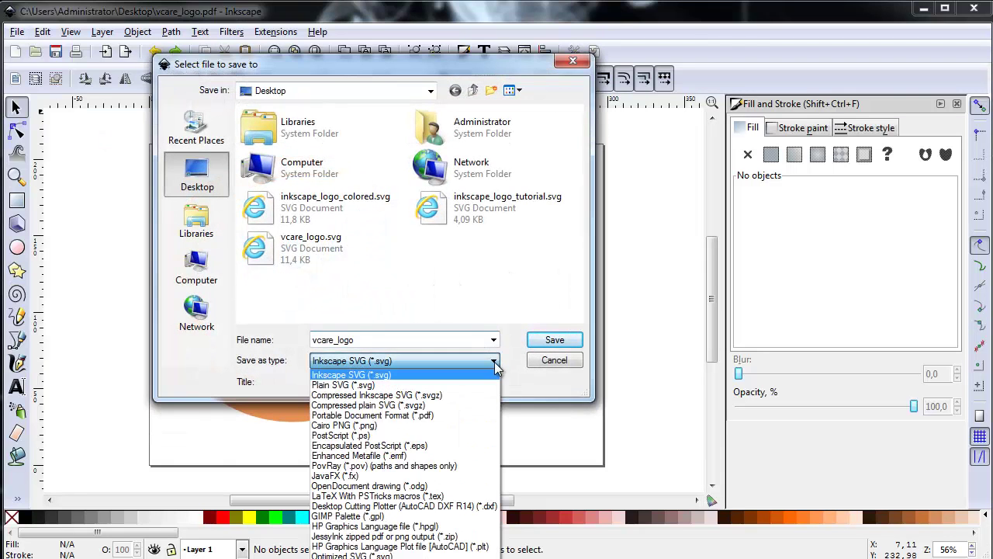
{"action": "left_click", "coordinate": [394, 416]}
{"action": "left_click", "coordinate": [550, 341]}
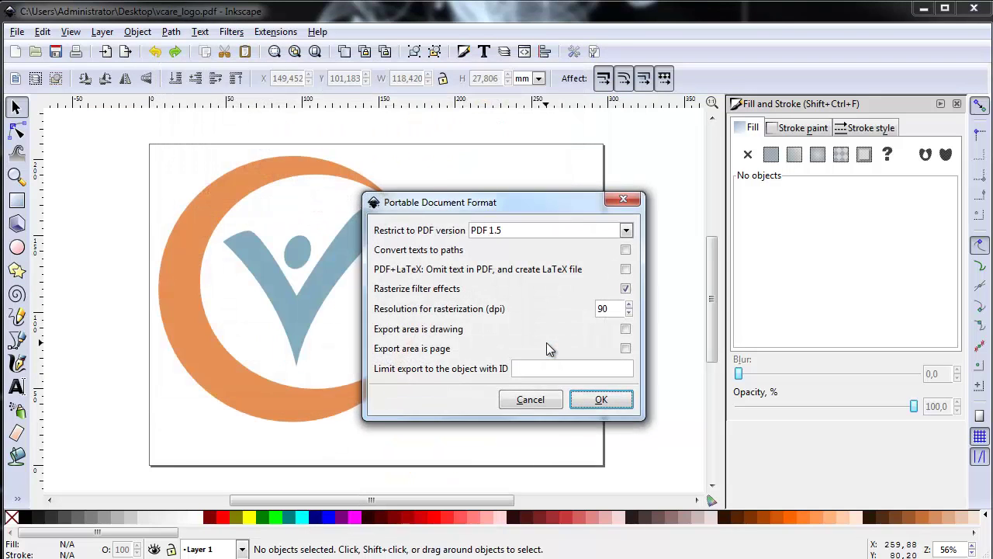
{"action": "left_click", "coordinate": [601, 400]}
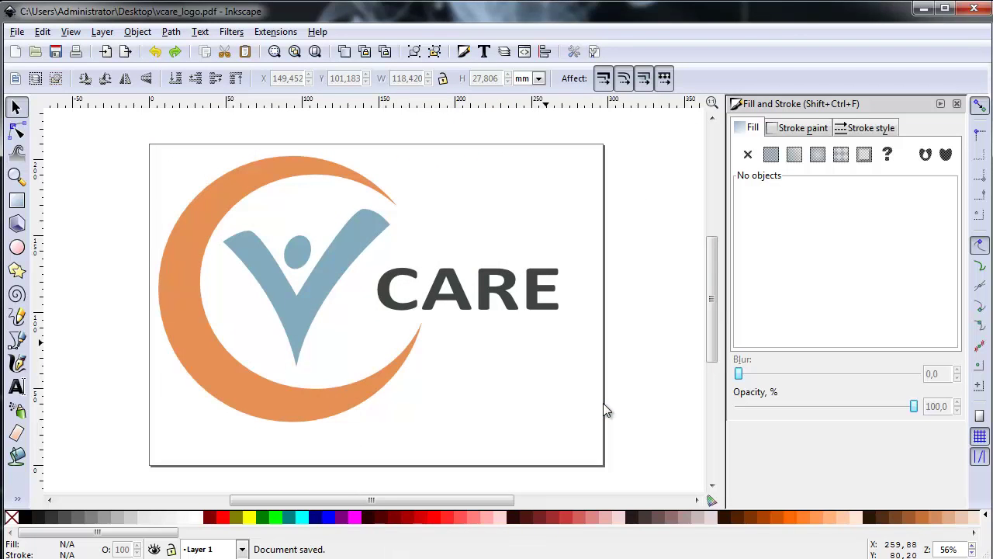
{"action": "left_click_drag", "start_coordinate": [176, 307], "coordinate": [658, 75]}
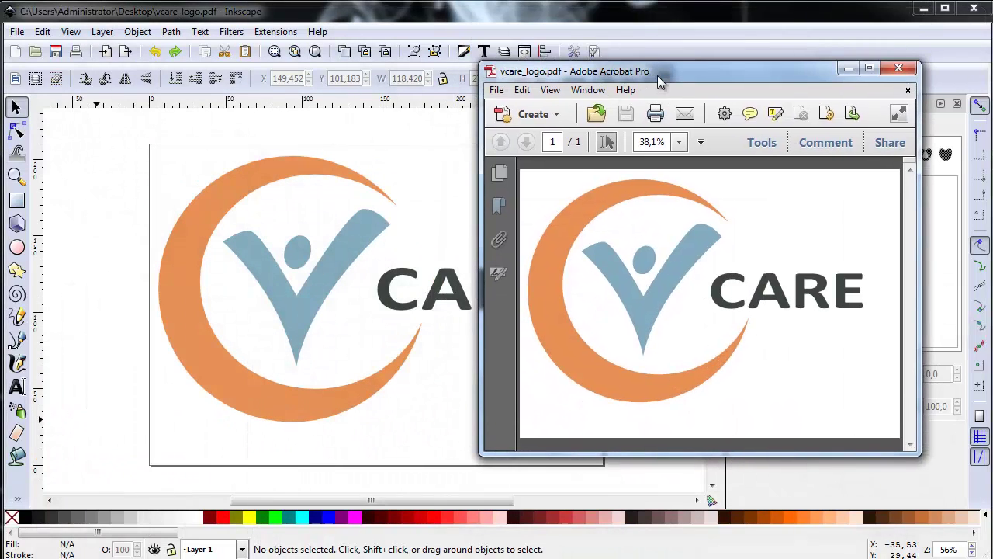